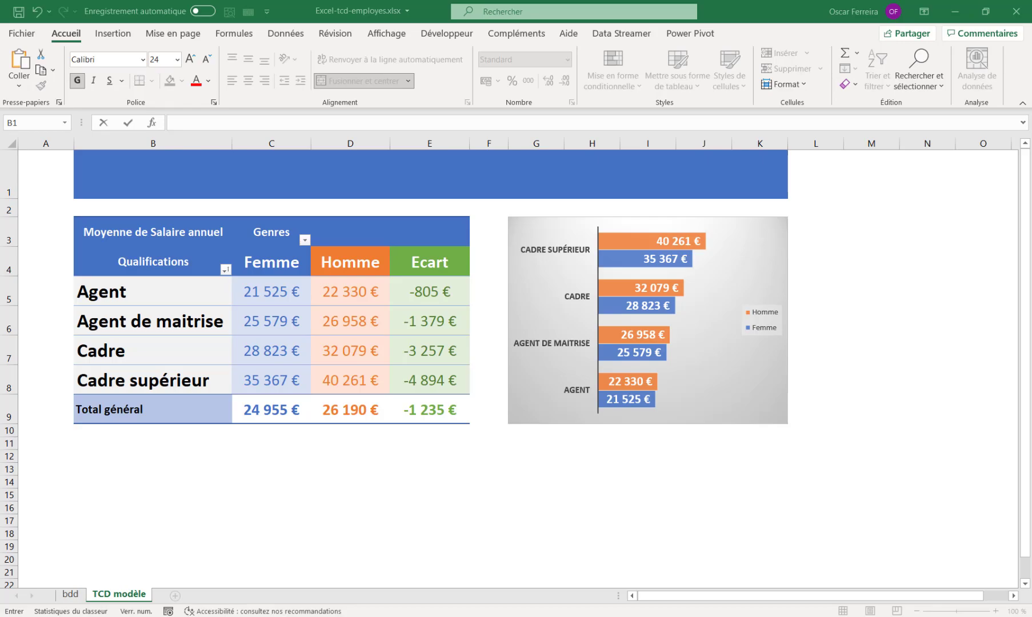
Step: Format the employee data on the bdd sheet as a table with headers, using a blue medium style over $A$1:$I$1000
{"action": "left_click", "coordinate": [71, 594]}
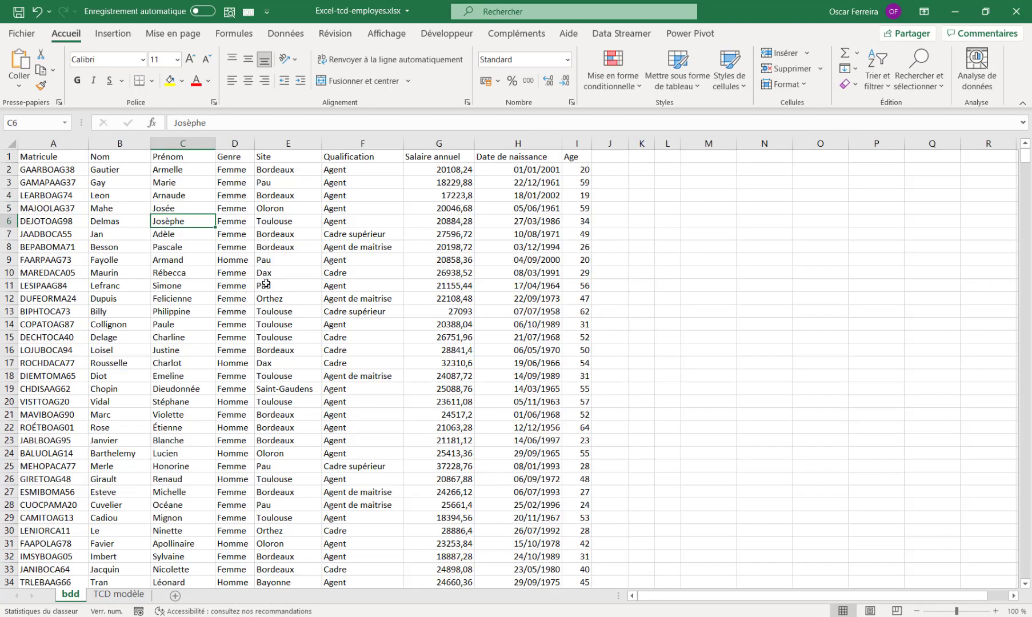
{"action": "left_click", "coordinate": [284, 249]}
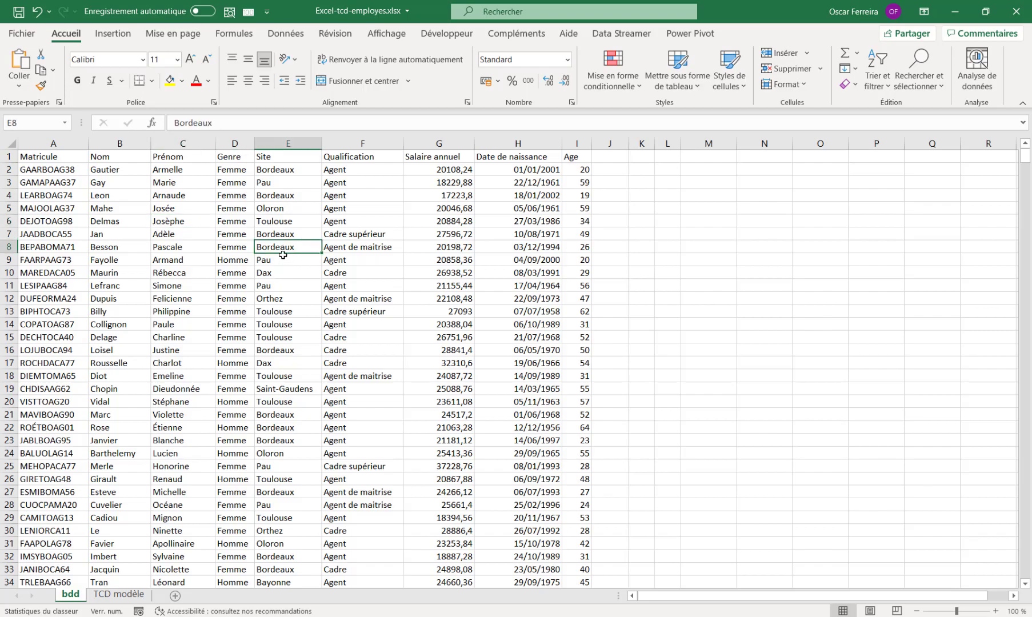
{"action": "left_click", "coordinate": [701, 87]}
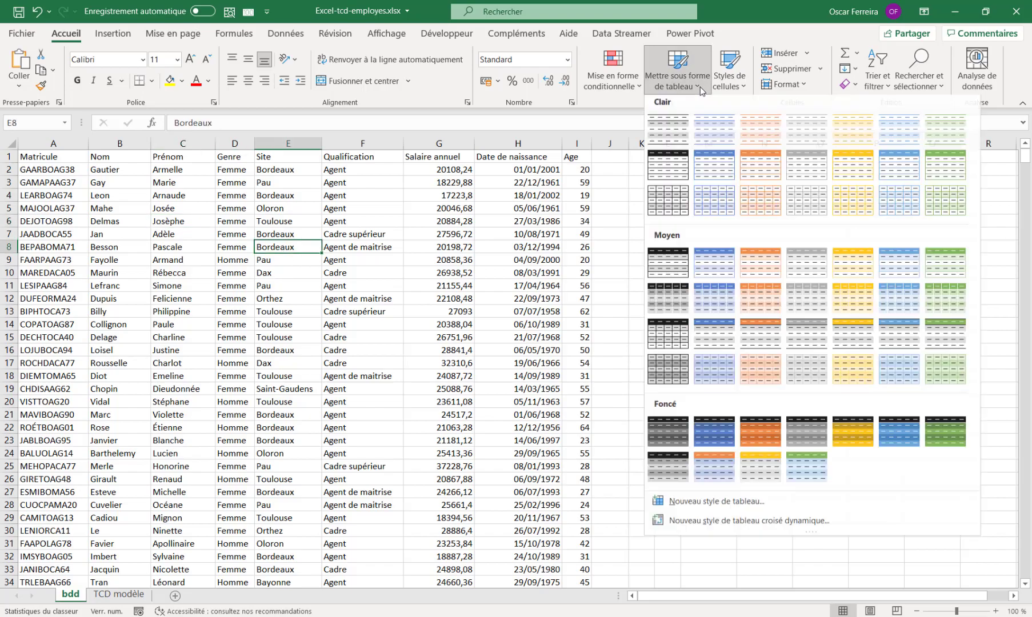
{"action": "left_click", "coordinate": [714, 307]}
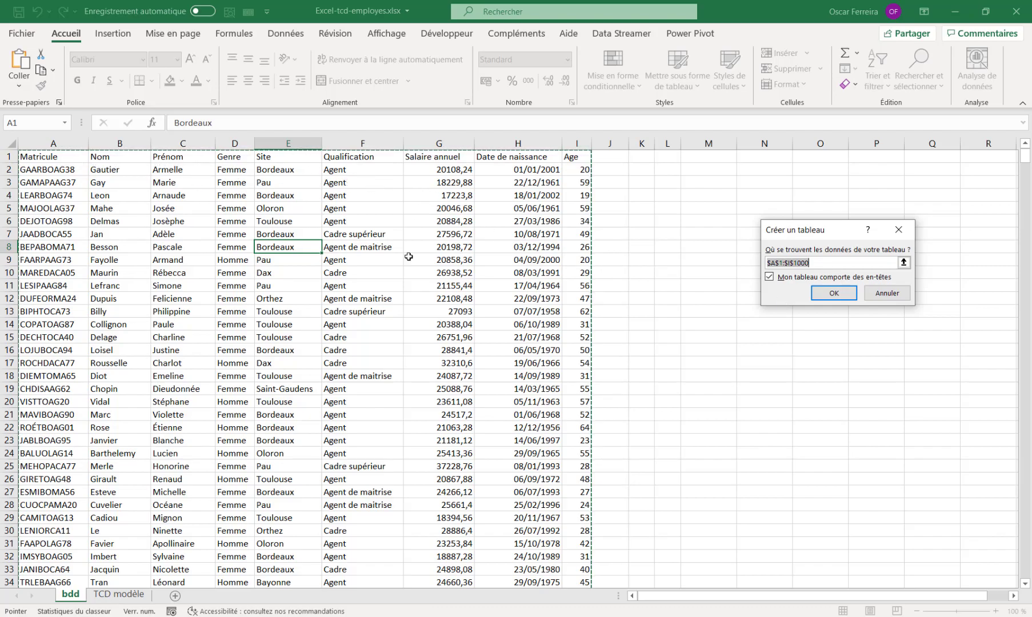
{"action": "left_click", "coordinate": [834, 294]}
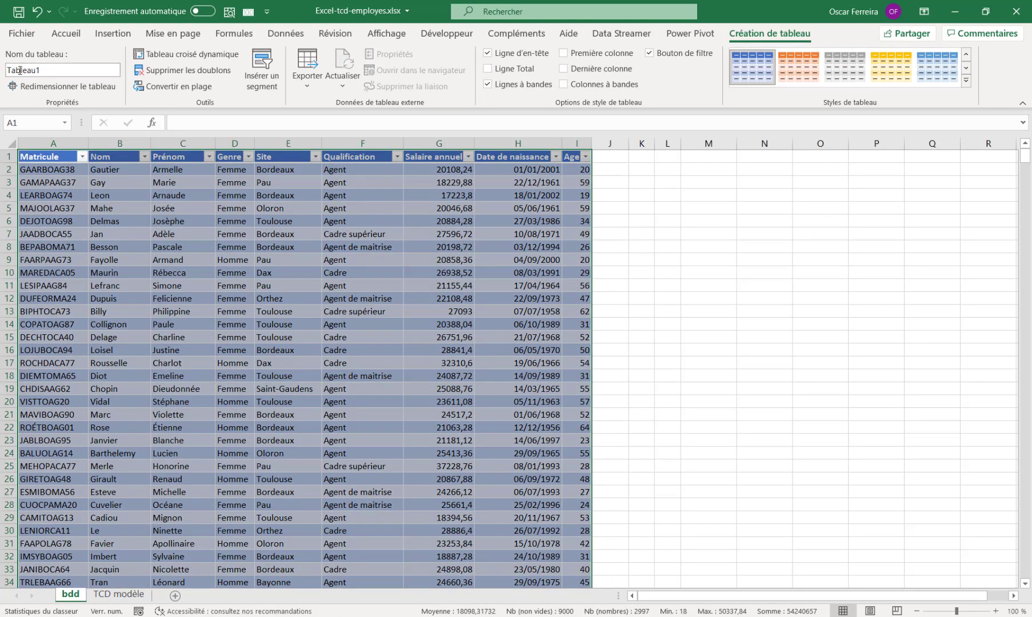
Step: Rename the employee table as tab_employes
{"action": "left_click", "coordinate": [50, 69]}
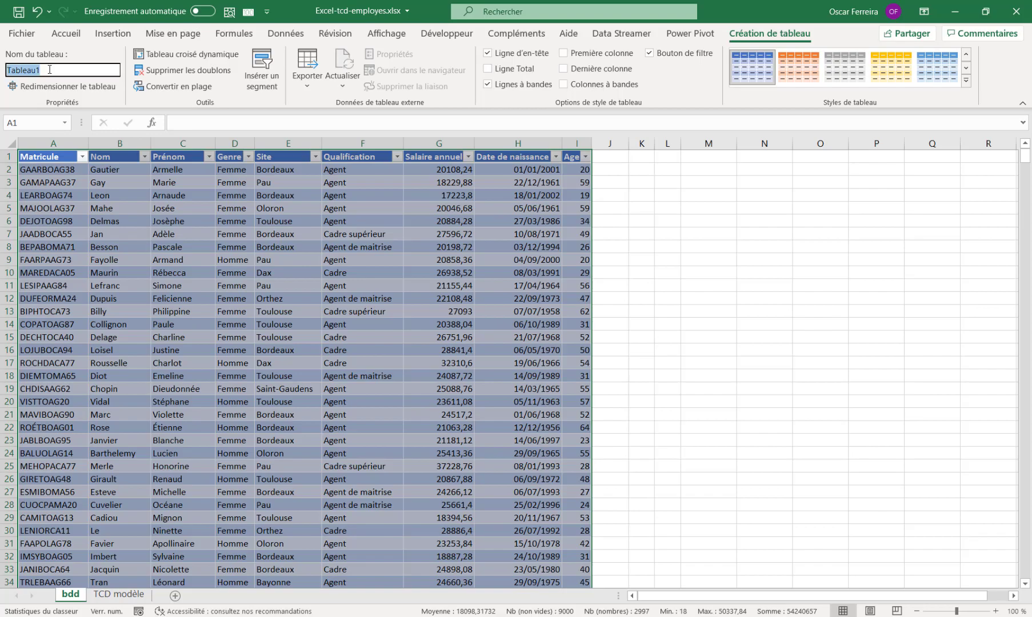
{"action": "type", "text": "tab_employes"}
{"action": "left_click", "coordinate": [437, 311]}
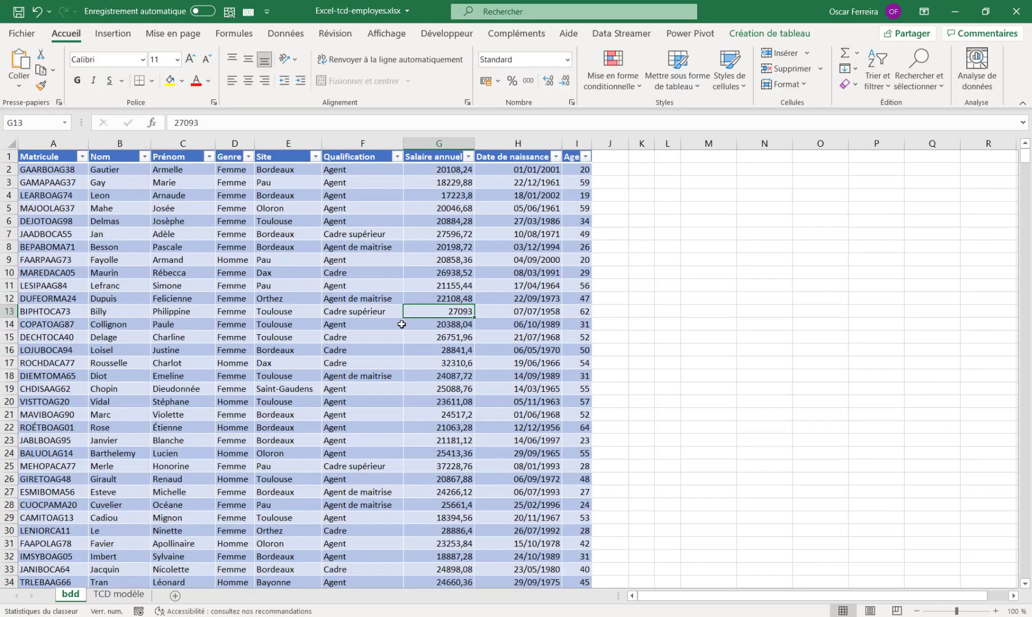
{"action": "left_click", "coordinate": [363, 312]}
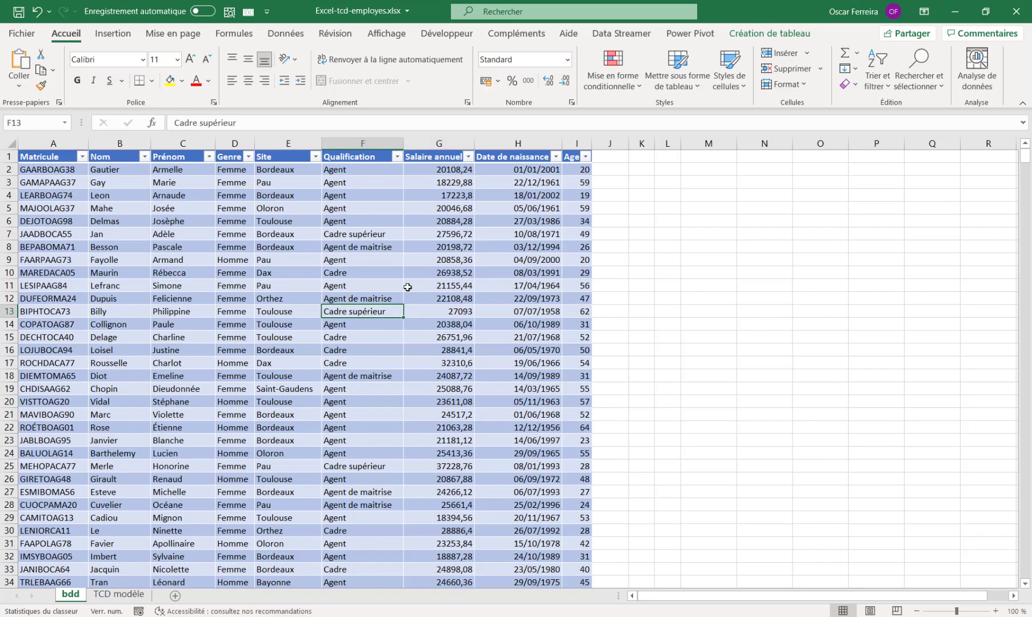
Step: Create a pivot table from tab_employes on a new worksheet
{"action": "left_click", "coordinate": [776, 36]}
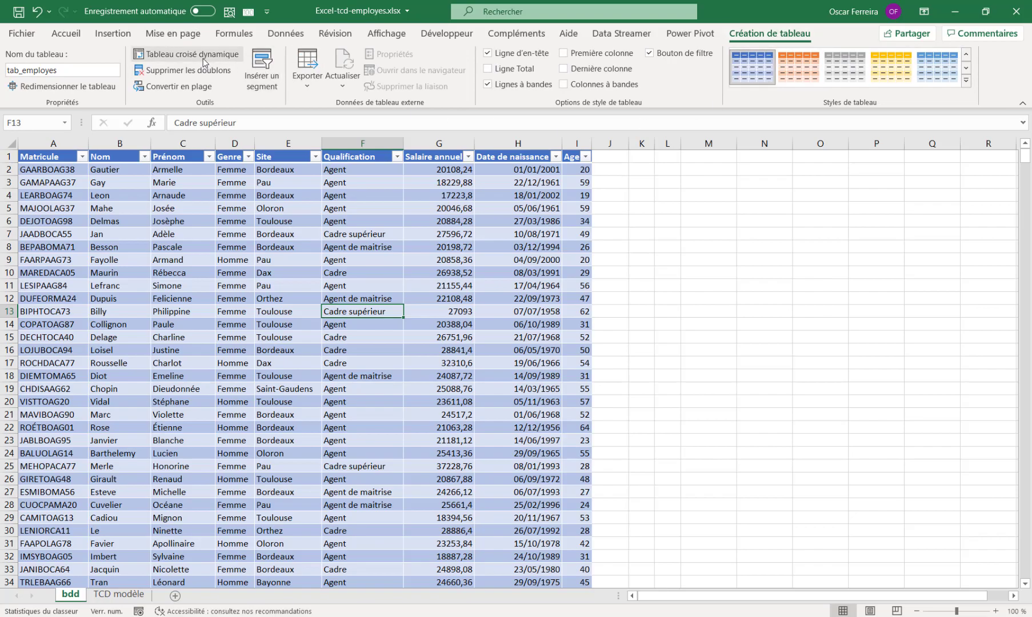
{"action": "left_click", "coordinate": [111, 37]}
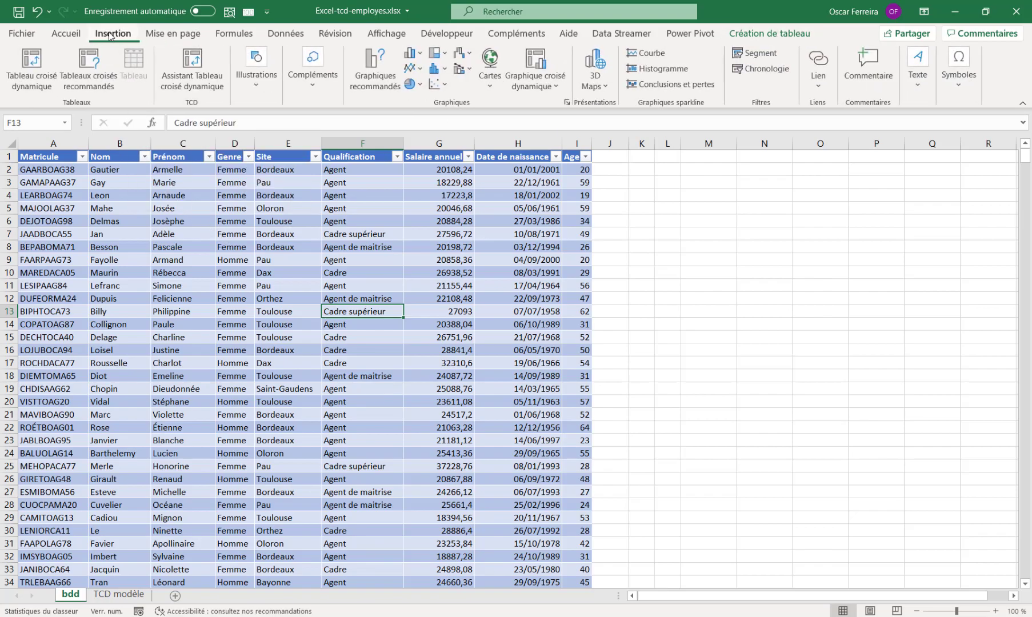
{"action": "left_click", "coordinate": [26, 75]}
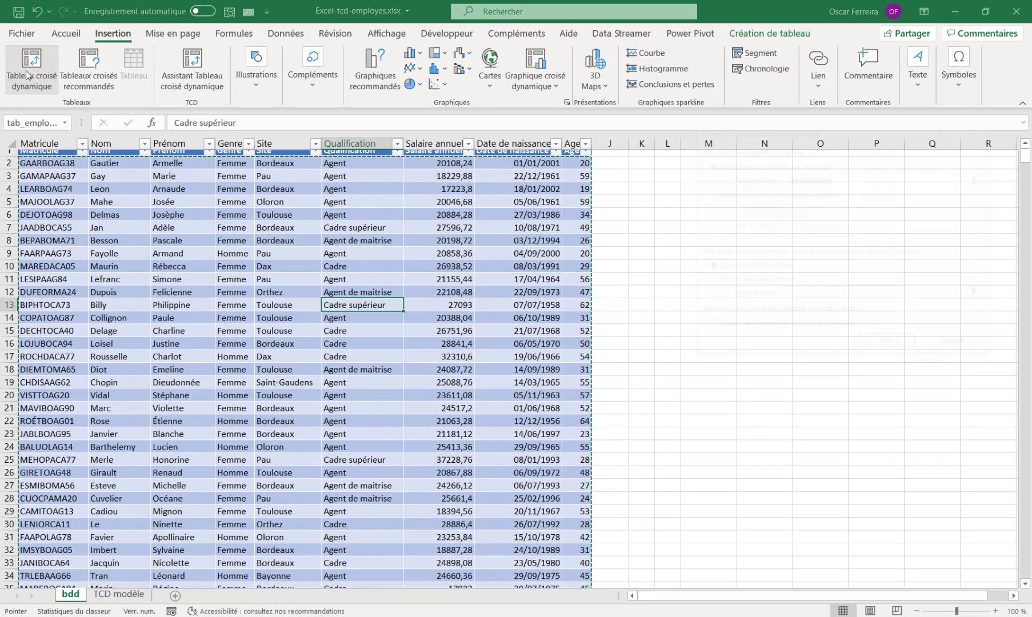
{"action": "mouse_move", "coordinate": [669, 137]}
{"action": "left_mouse_down"}
{"action": "mouse_move", "coordinate": [745, 143]}
{"action": "mouse_move", "coordinate": [678, 154]}
{"action": "left_mouse_up"}
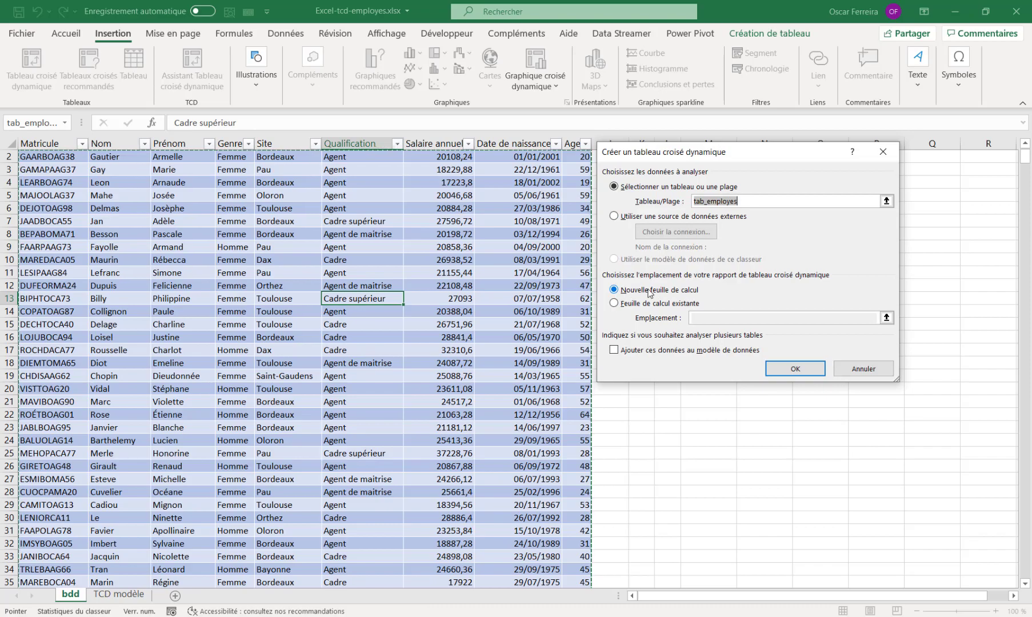
{"action": "left_click", "coordinate": [797, 370]}
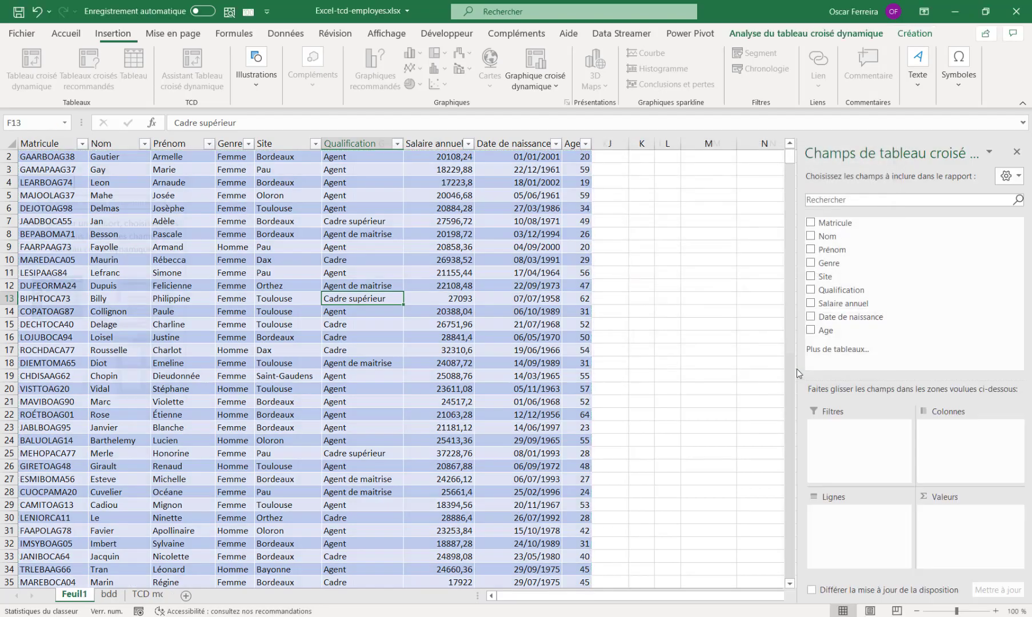
Step: Rename the new pivot table sheet as TCD 1
{"action": "double_click", "coordinate": [76, 596]}
{"action": "type", "text": "TCD 1"}
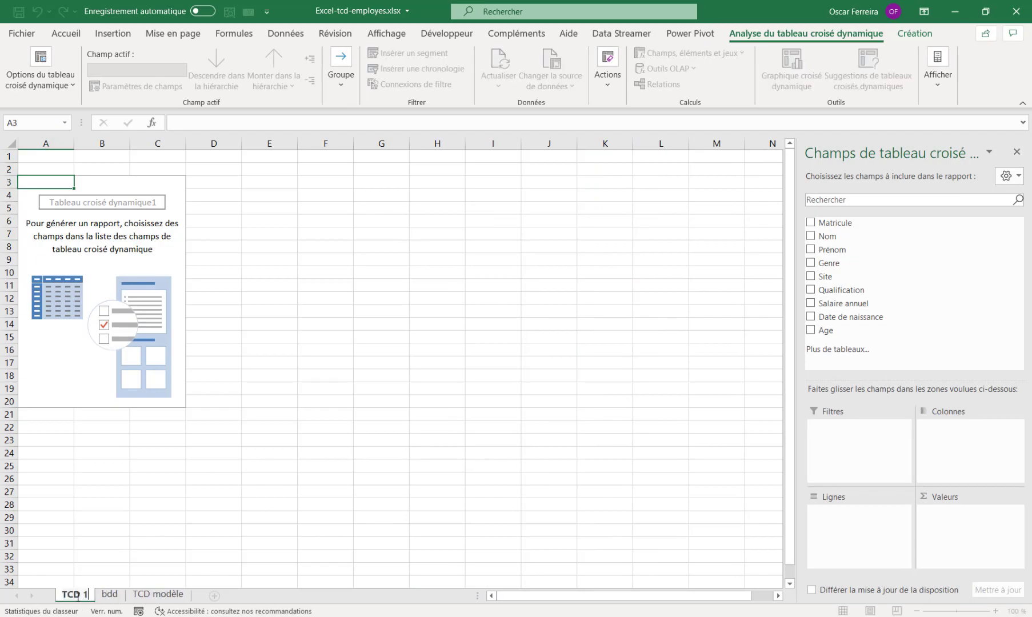
{"action": "left_click", "coordinate": [269, 388]}
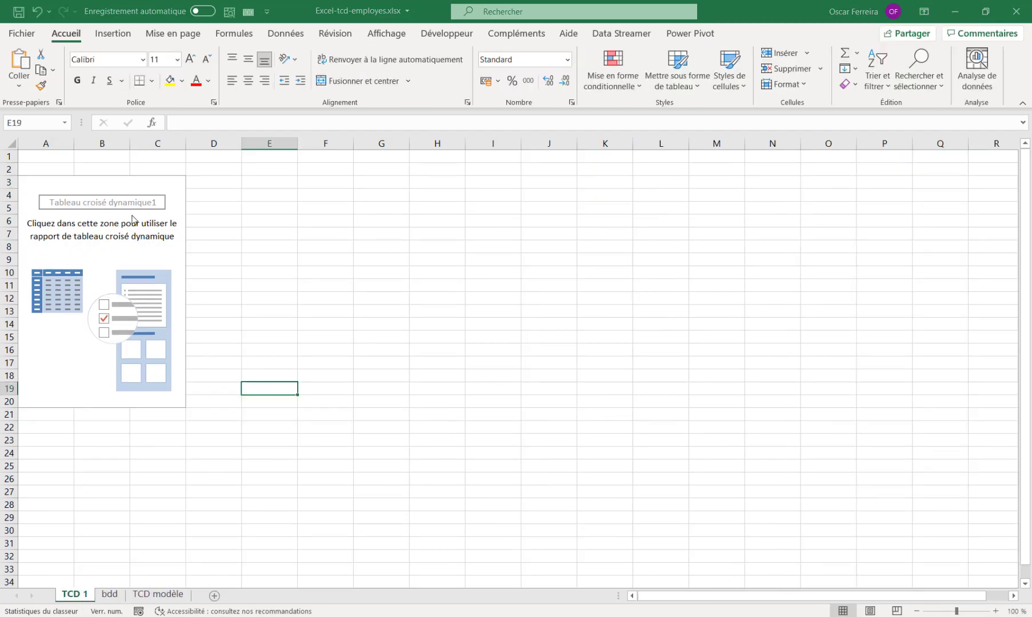
Step: Lay out the pivot table with Salaire annuel as values, Qualification as rows and Genre as columns
{"action": "left_click", "coordinate": [102, 209]}
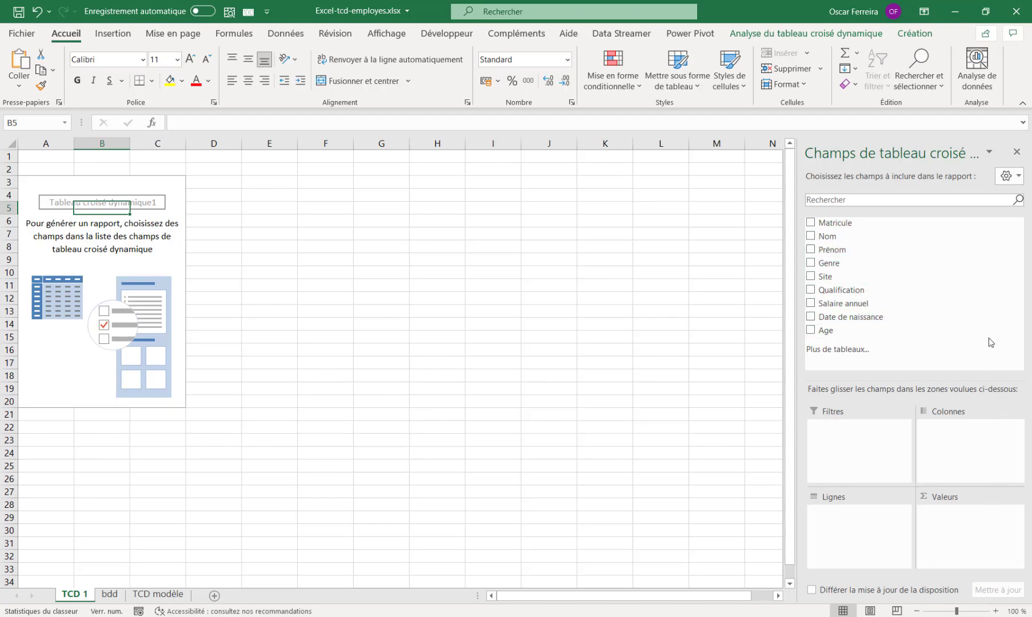
{"action": "left_click_drag", "start_coordinate": [840, 303], "coordinate": [942, 534]}
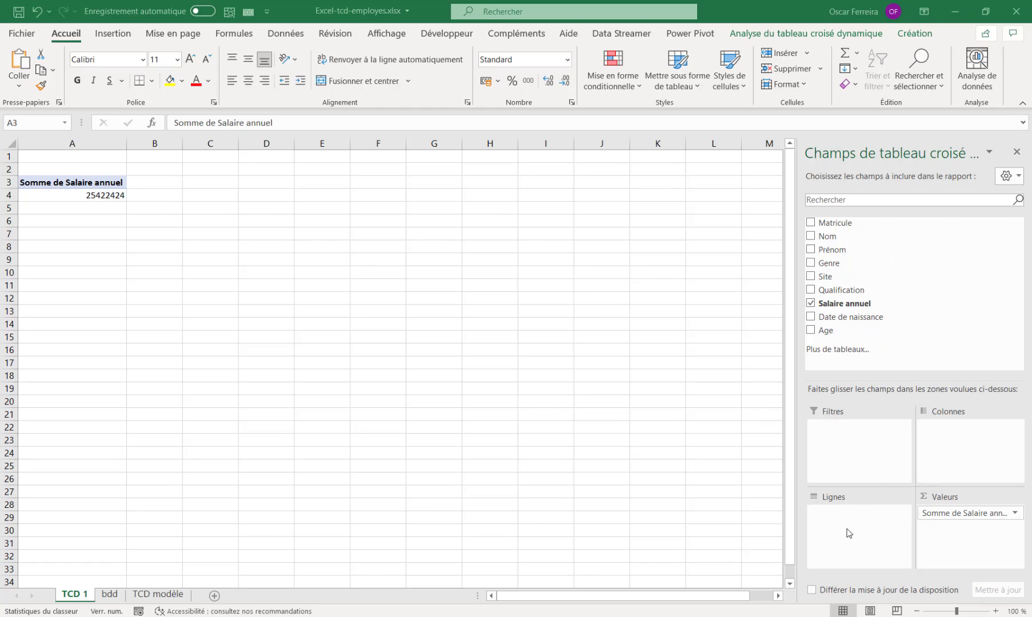
{"action": "left_click", "coordinate": [854, 292]}
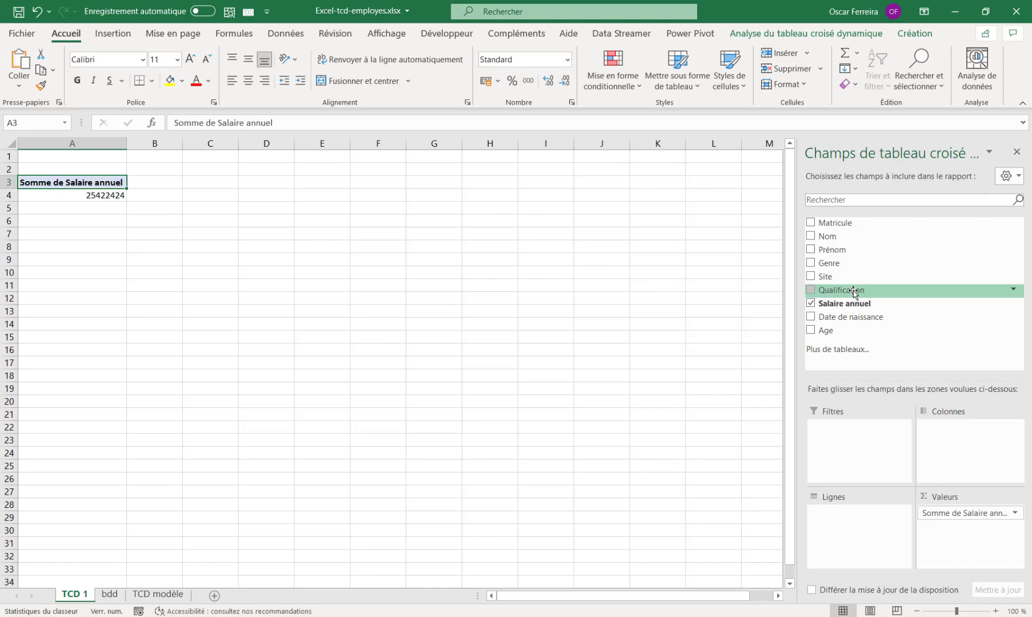
{"action": "left_click_drag", "start_coordinate": [855, 292], "coordinate": [840, 543]}
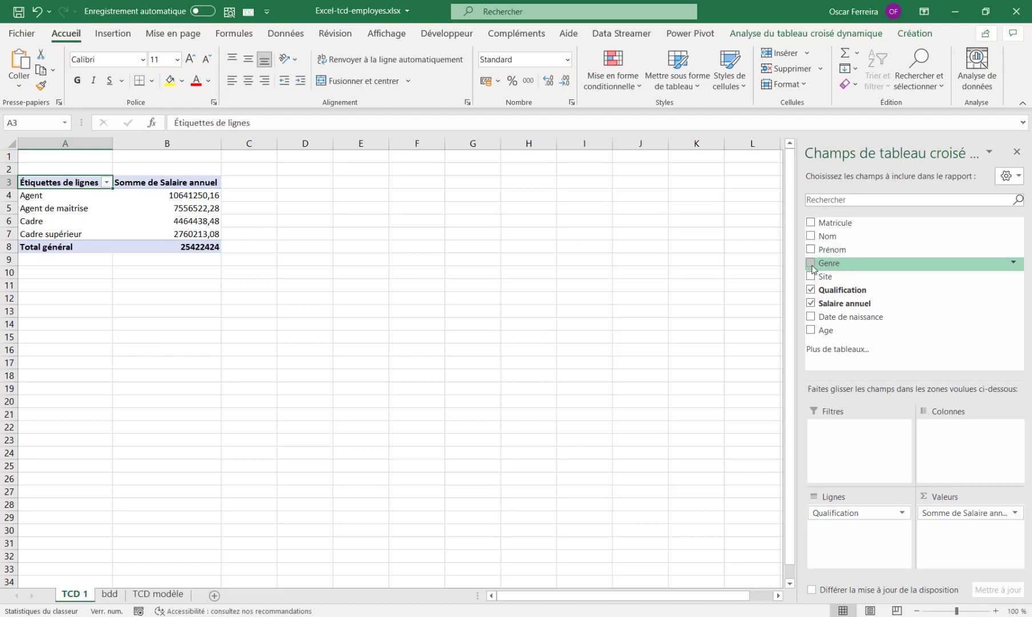
{"action": "left_click_drag", "start_coordinate": [833, 269], "coordinate": [952, 448]}
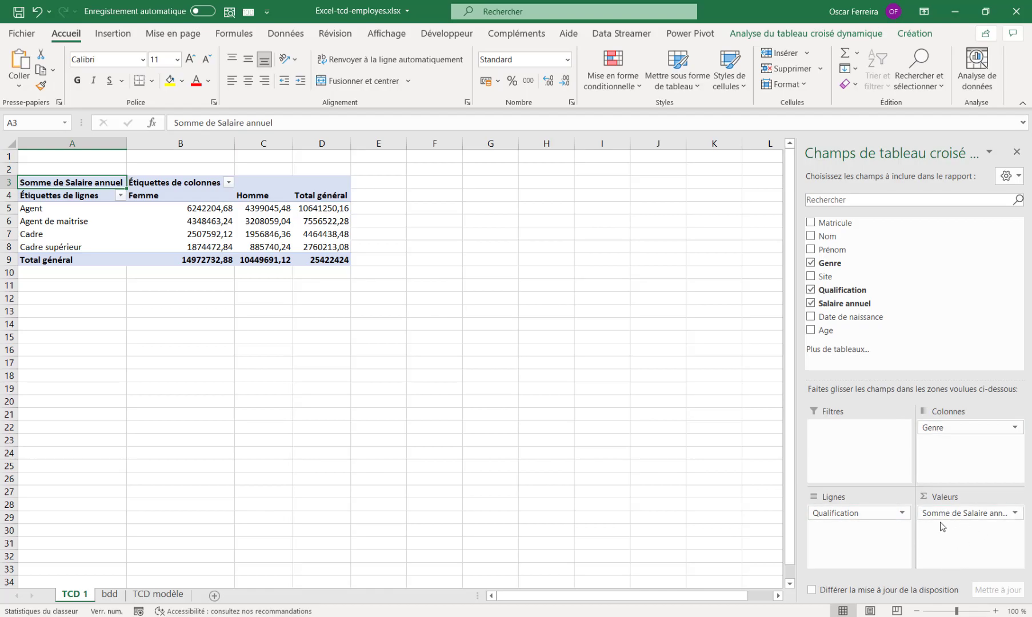
Step: Change the summary calculation of the Salaire annuel value field to Moyenne
{"action": "left_click", "coordinate": [983, 536]}
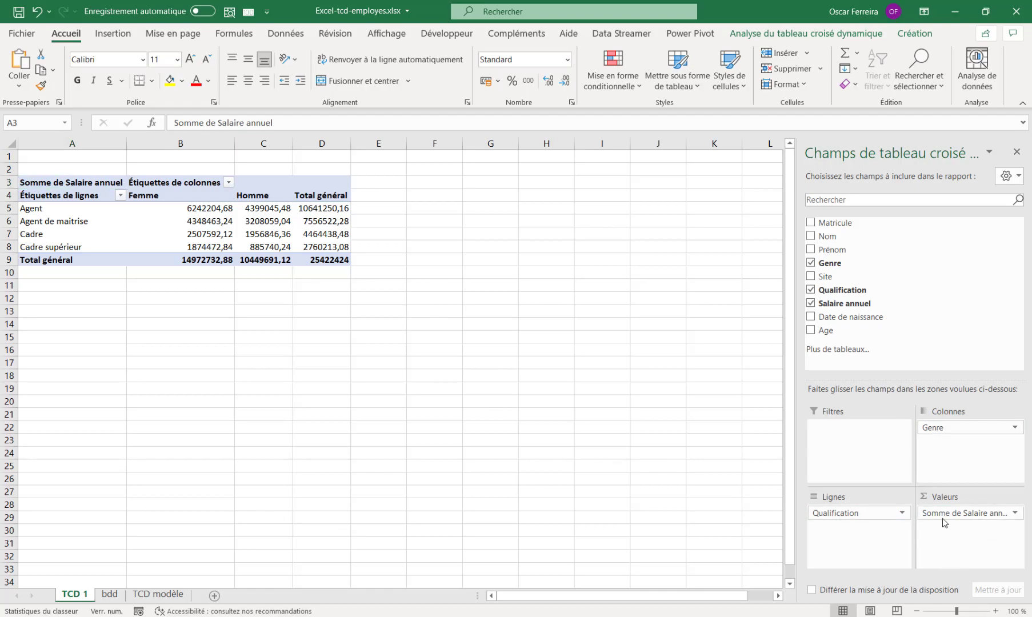
{"action": "left_click", "coordinate": [1015, 514]}
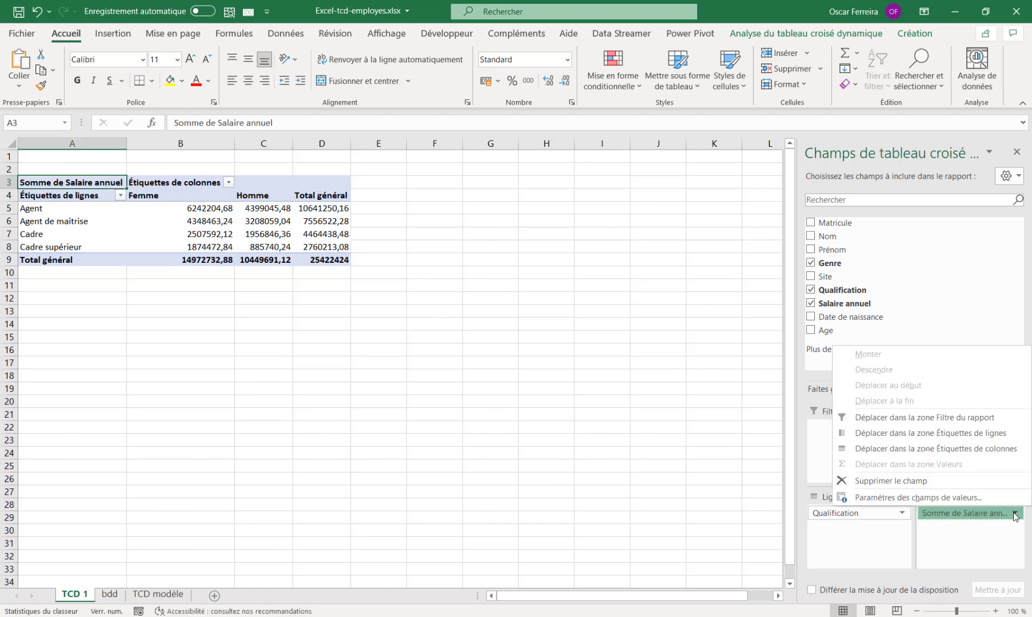
{"action": "left_click", "coordinate": [902, 498]}
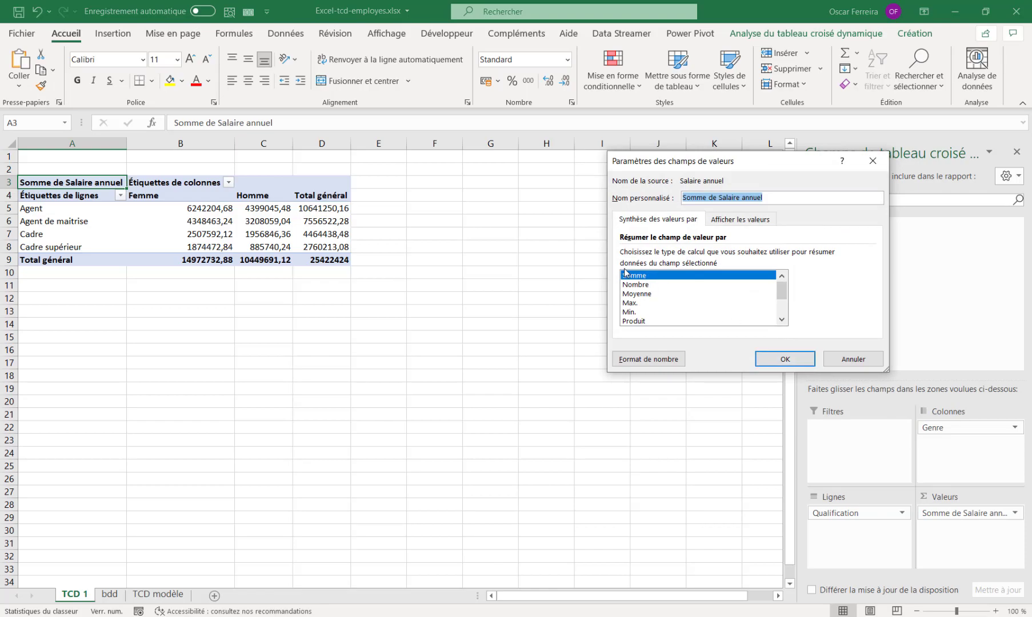
{"action": "left_click", "coordinate": [633, 295]}
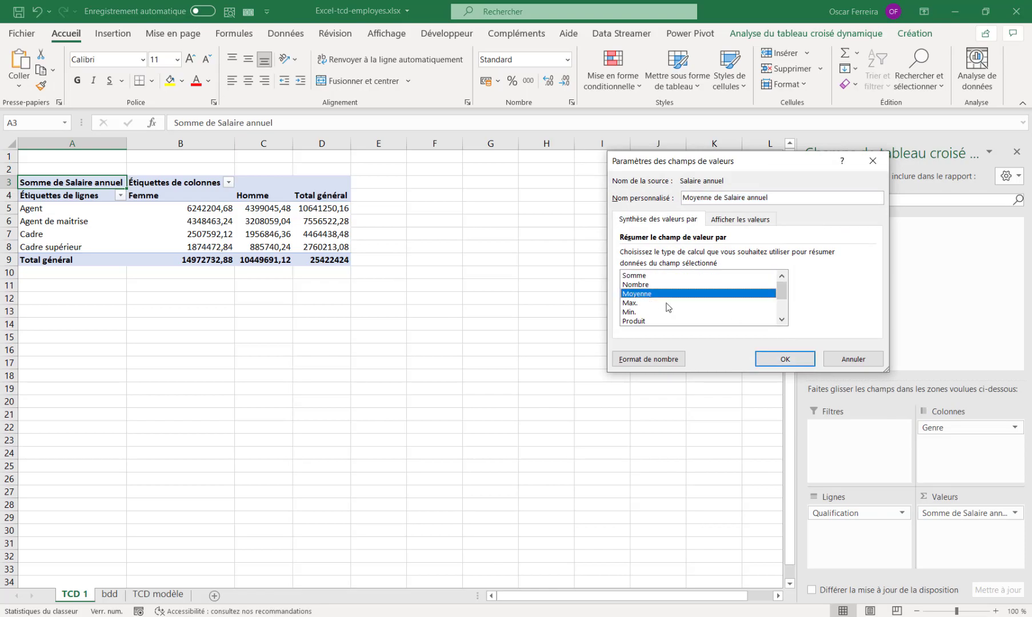
Step: Format the Salaire annuel value field as Monétaire in € with 0 decimals and apply the field settings
{"action": "left_click", "coordinate": [649, 361]}
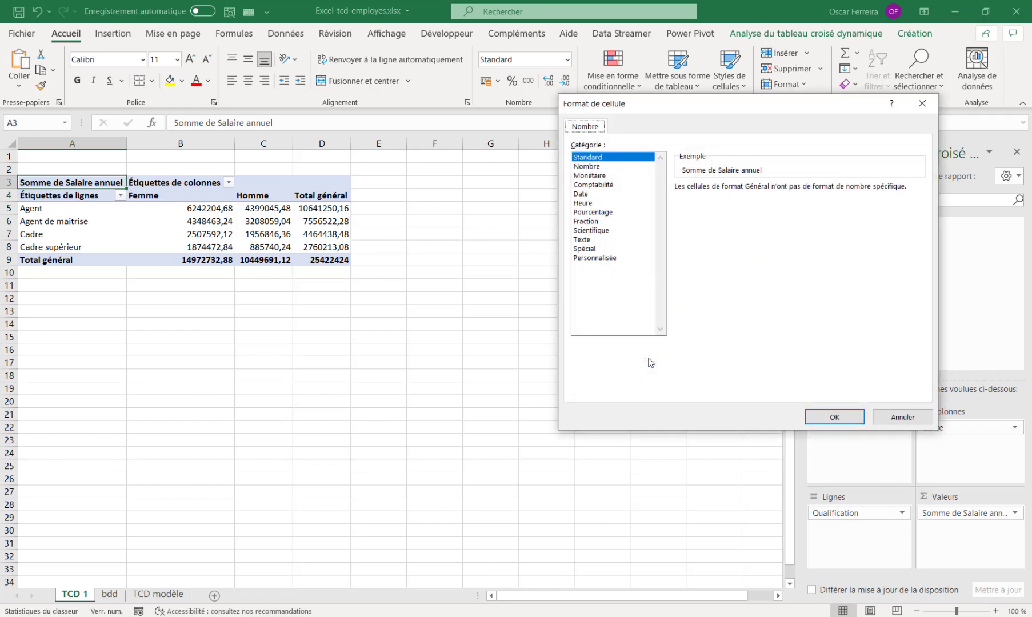
{"action": "left_click", "coordinate": [590, 176]}
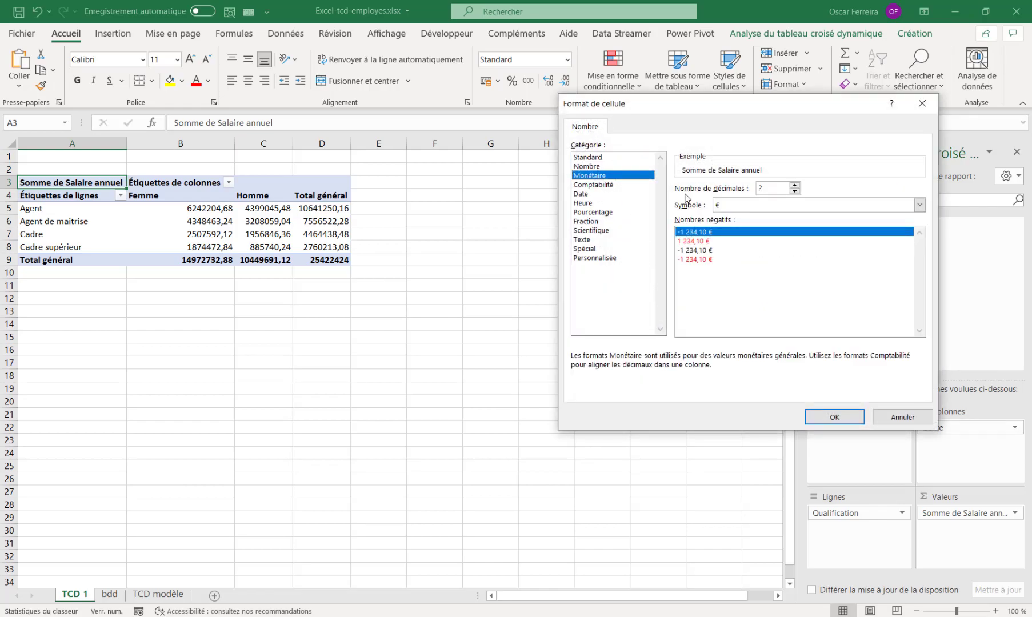
{"action": "left_click", "coordinate": [795, 193]}
{"action": "left_click", "coordinate": [795, 192]}
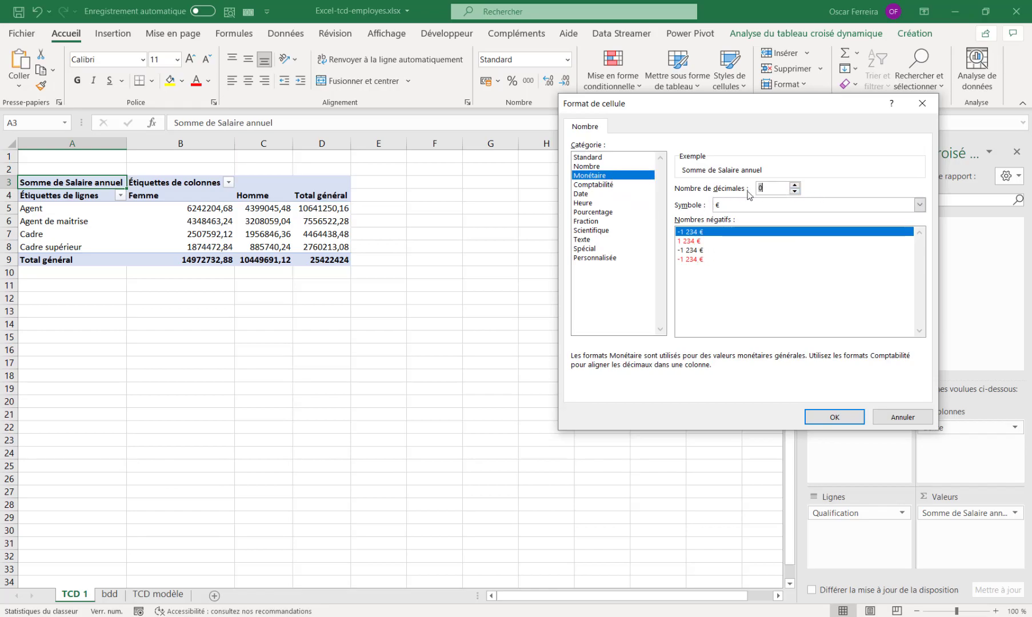
{"action": "left_click", "coordinate": [824, 421]}
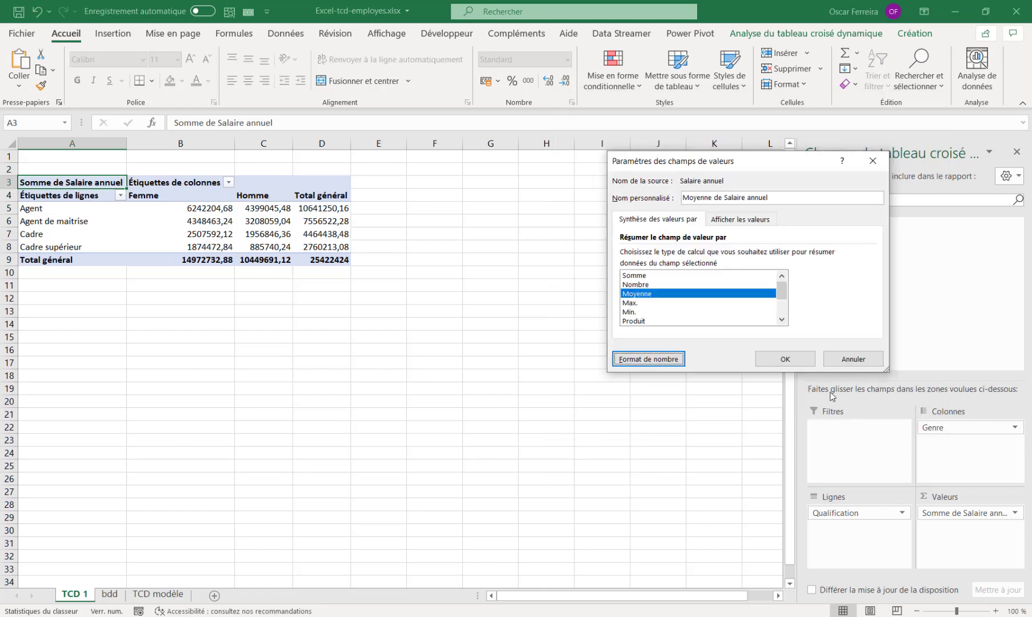
{"action": "left_click", "coordinate": [779, 366]}
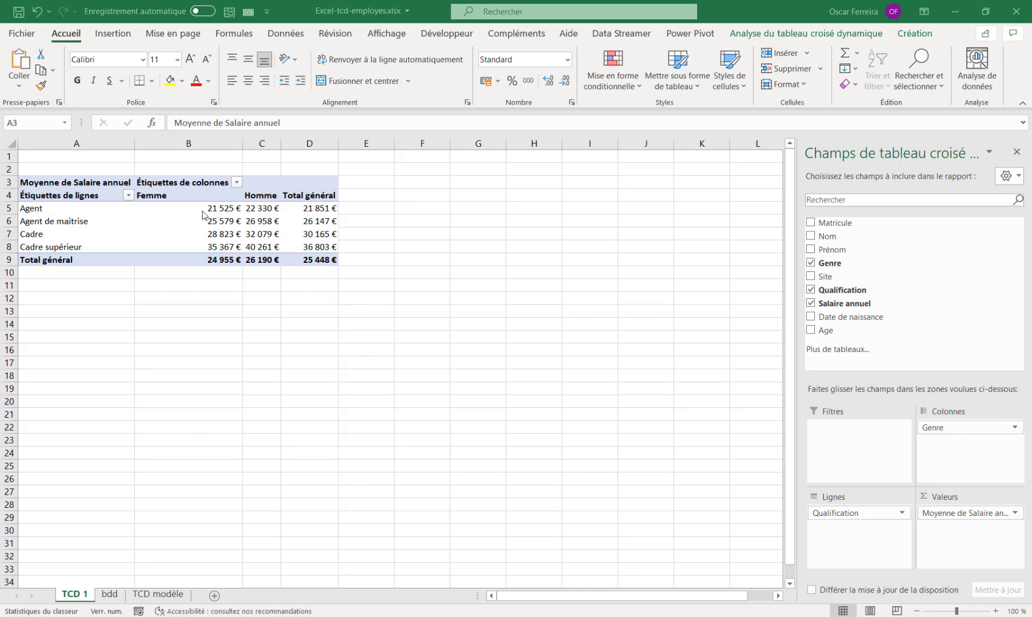
Step: Set the pivot table's grand totals to be enabled for columns only
{"action": "left_click", "coordinate": [304, 211]}
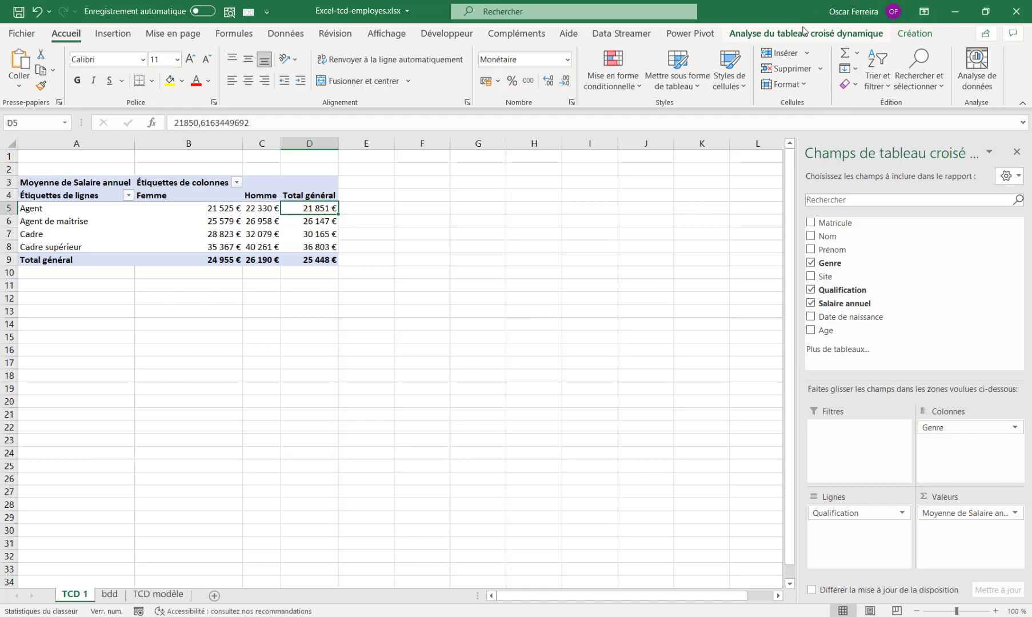
{"action": "left_click", "coordinate": [915, 34]}
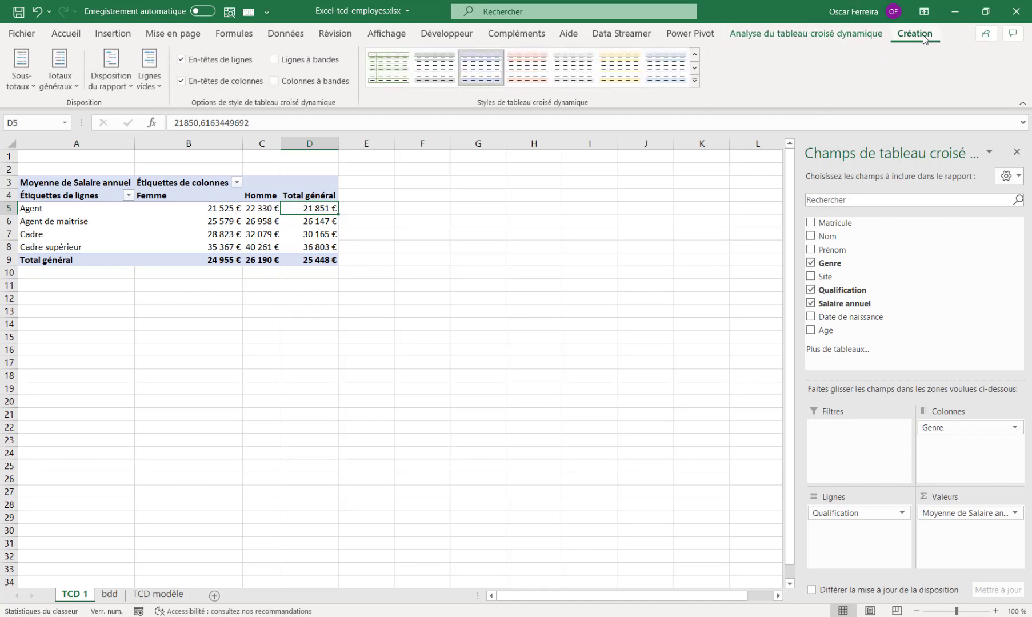
{"action": "left_click", "coordinate": [73, 90]}
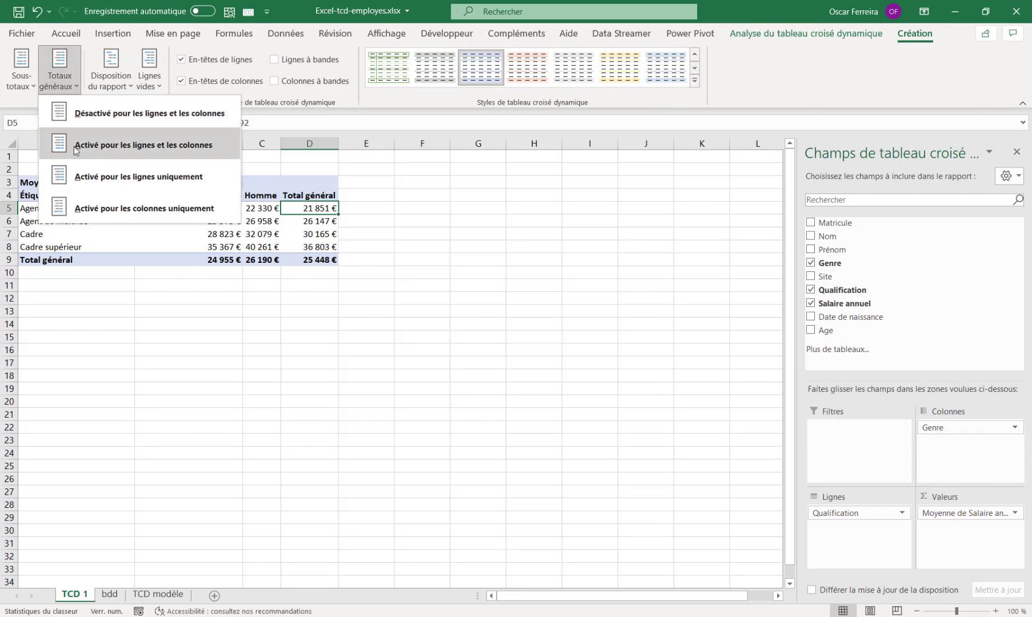
{"action": "left_click", "coordinate": [161, 218]}
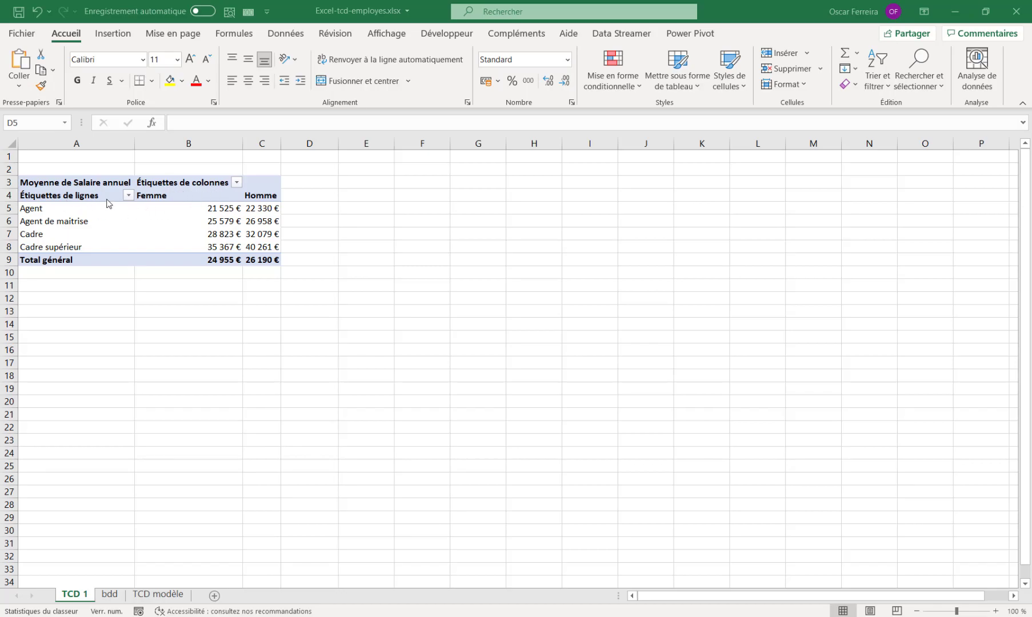
Step: Switch the pivot table's report layout to tabular form so its headers use the Qualification and Genre field names
{"action": "left_click", "coordinate": [183, 224]}
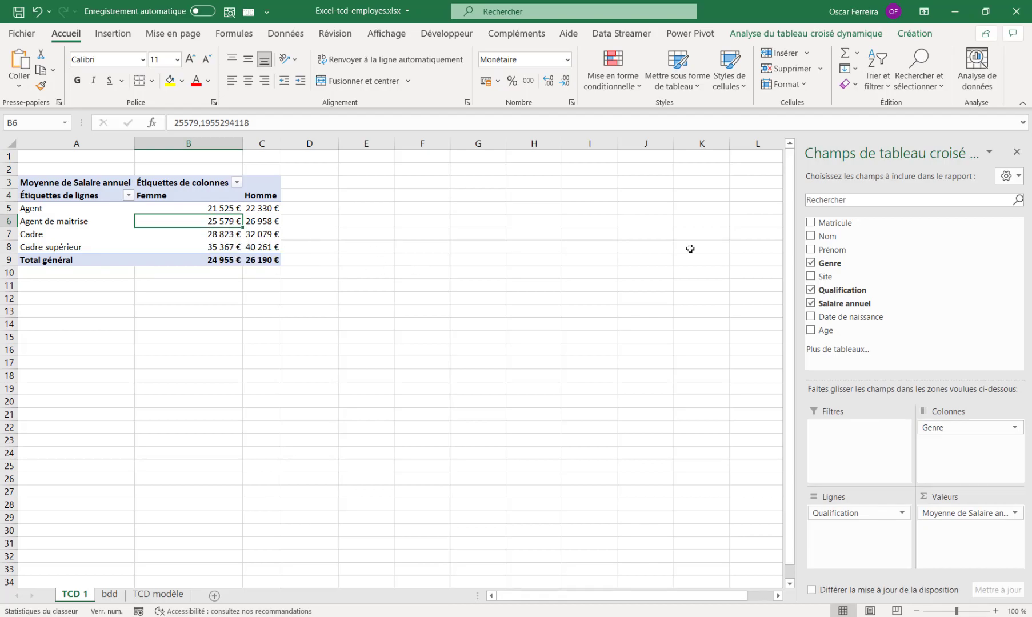
{"action": "left_click", "coordinate": [913, 36]}
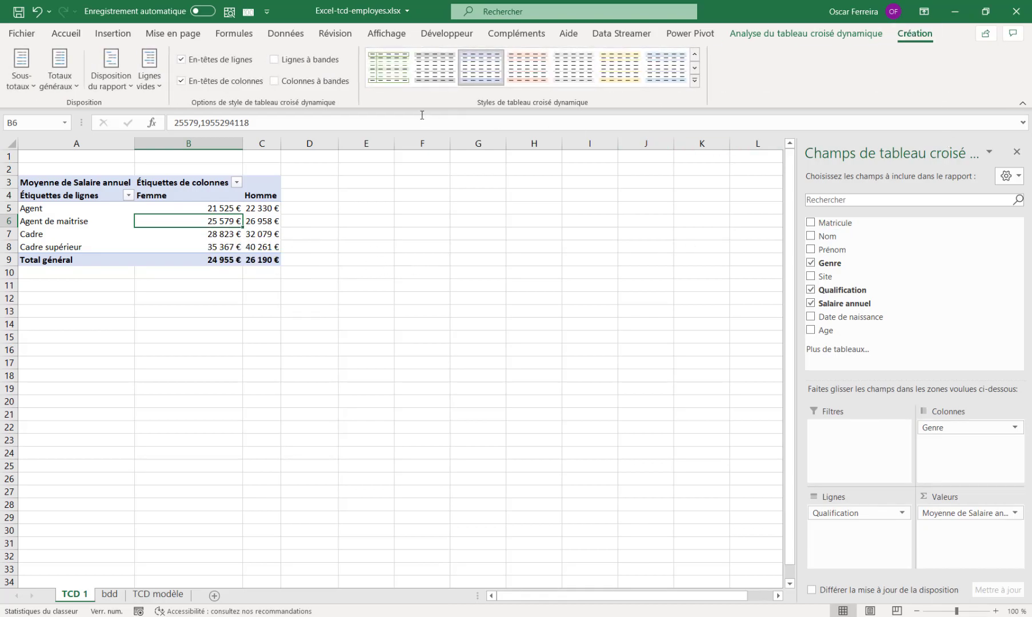
{"action": "left_click", "coordinate": [111, 71]}
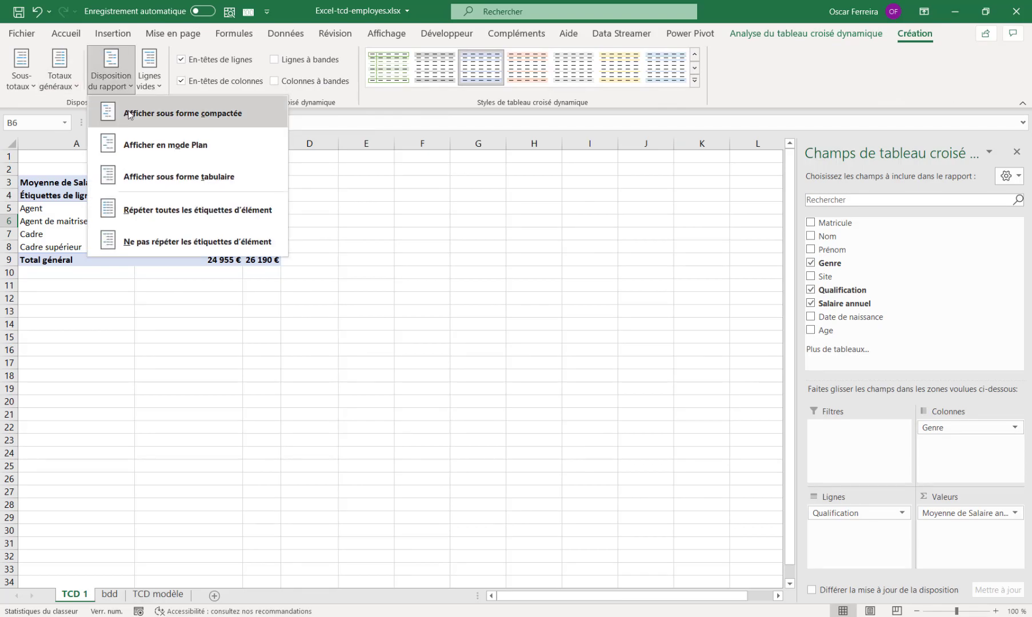
{"action": "left_click", "coordinate": [184, 181]}
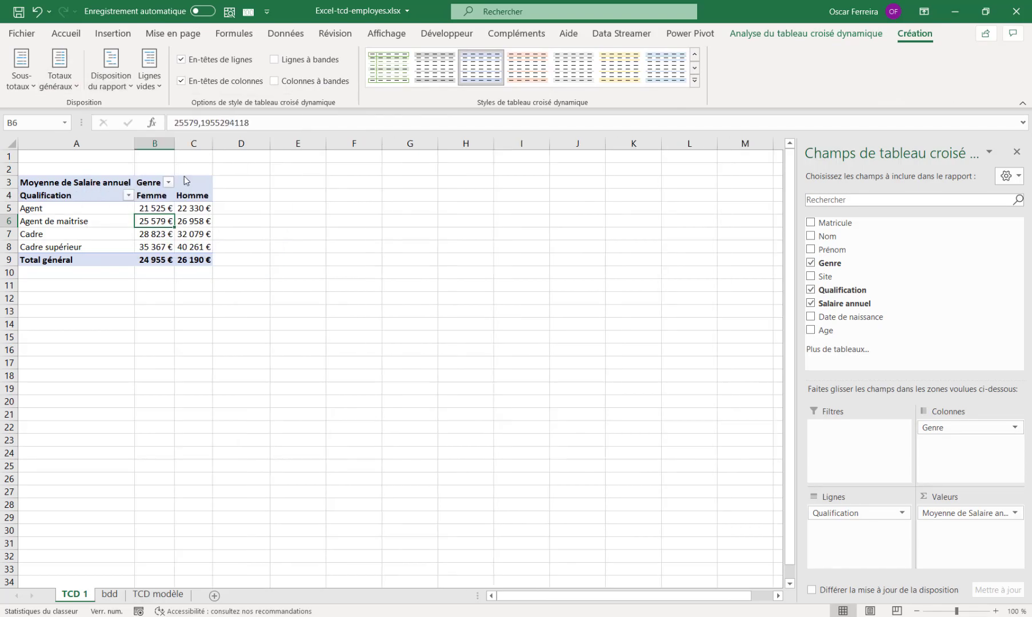
{"action": "left_click", "coordinate": [40, 196]}
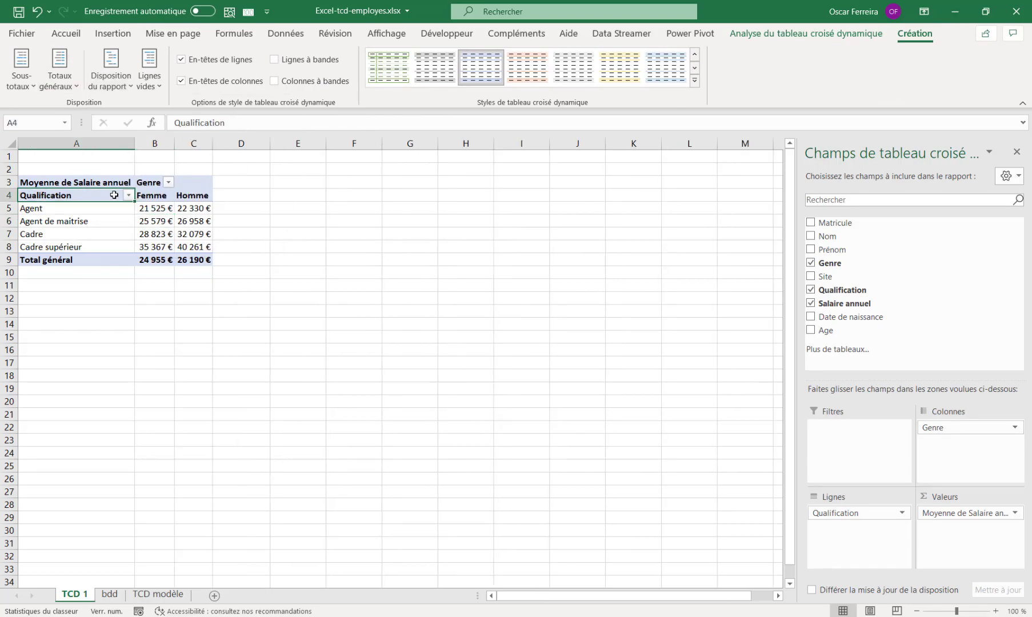
{"action": "left_click", "coordinate": [144, 183]}
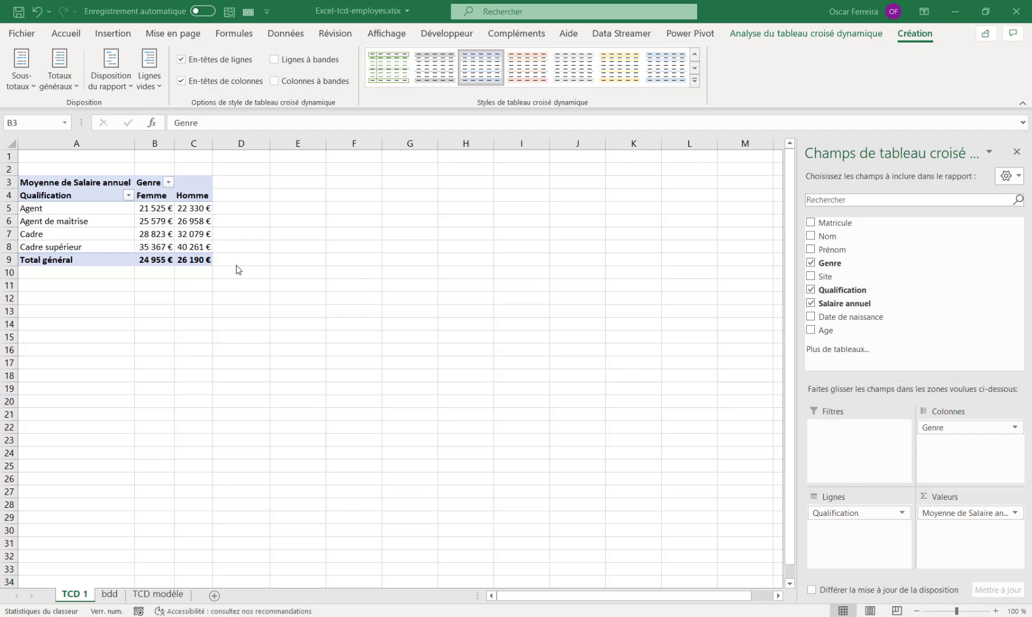
Step: Add an "Ecart" heading in D4 and enter the formula =B5:B9-C5:C9 in D5 to subtract men's salaries from women's
{"action": "left_click", "coordinate": [238, 196]}
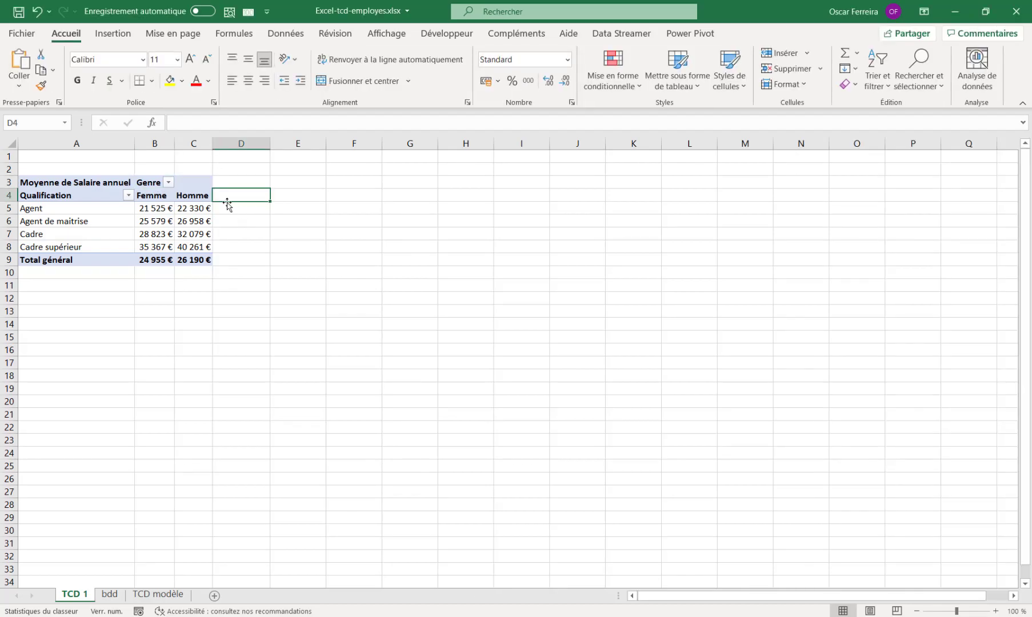
{"action": "type", "text": "Ecart"}
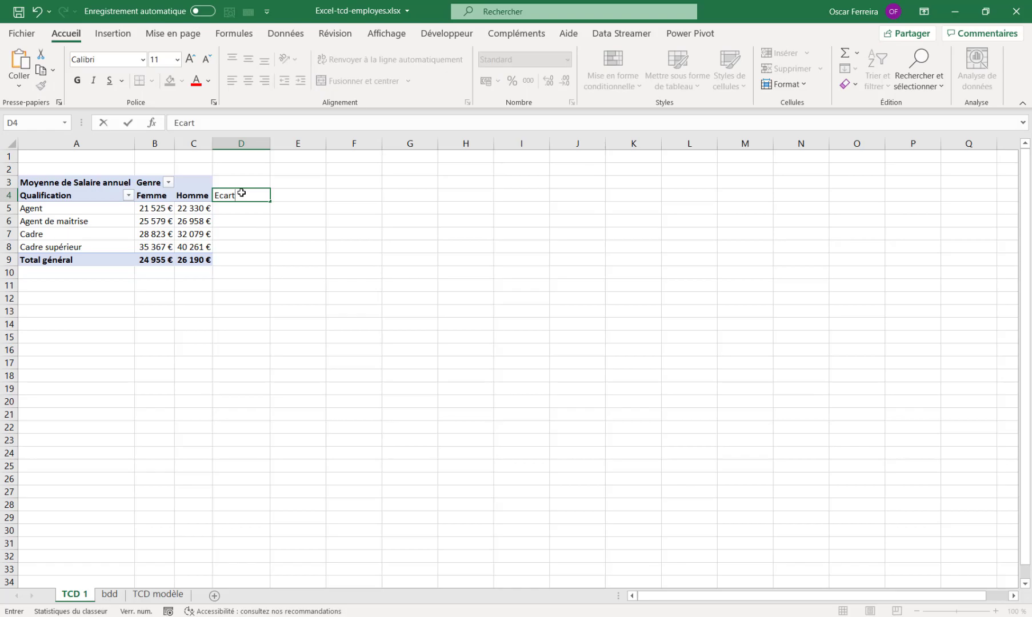
{"action": "key", "text": "Return"}
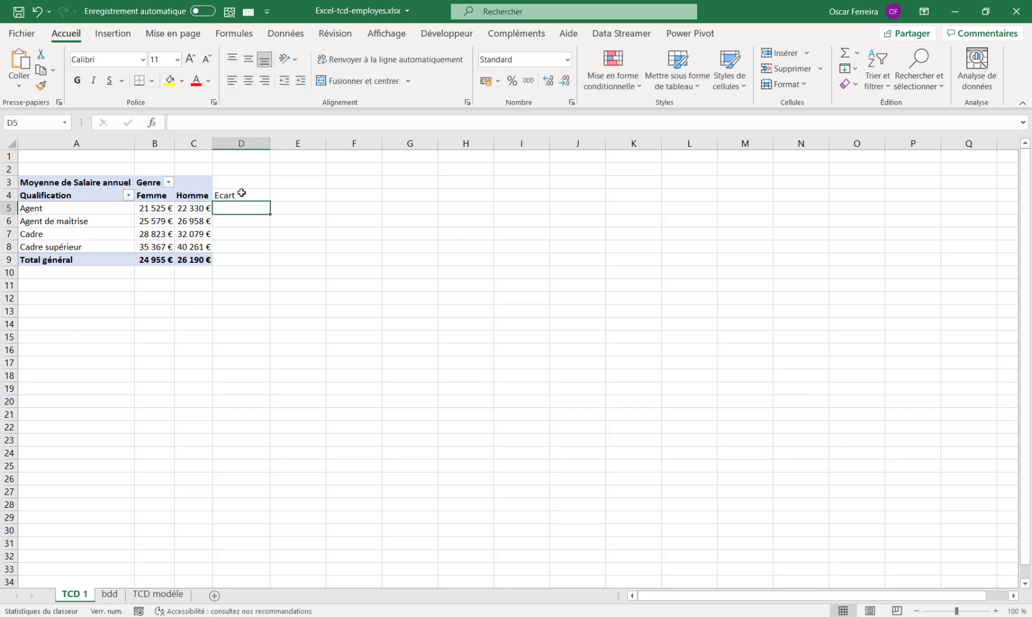
{"action": "type", "text": "="}
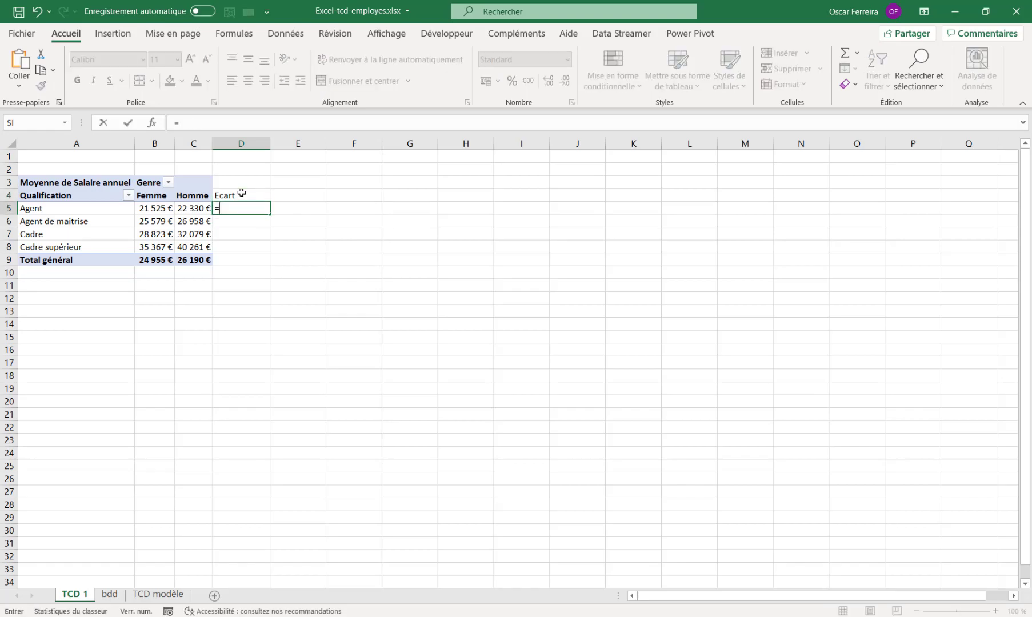
{"action": "left_click_drag", "start_coordinate": [159, 209], "coordinate": [154, 259]}
{"action": "type", "text": "-"}
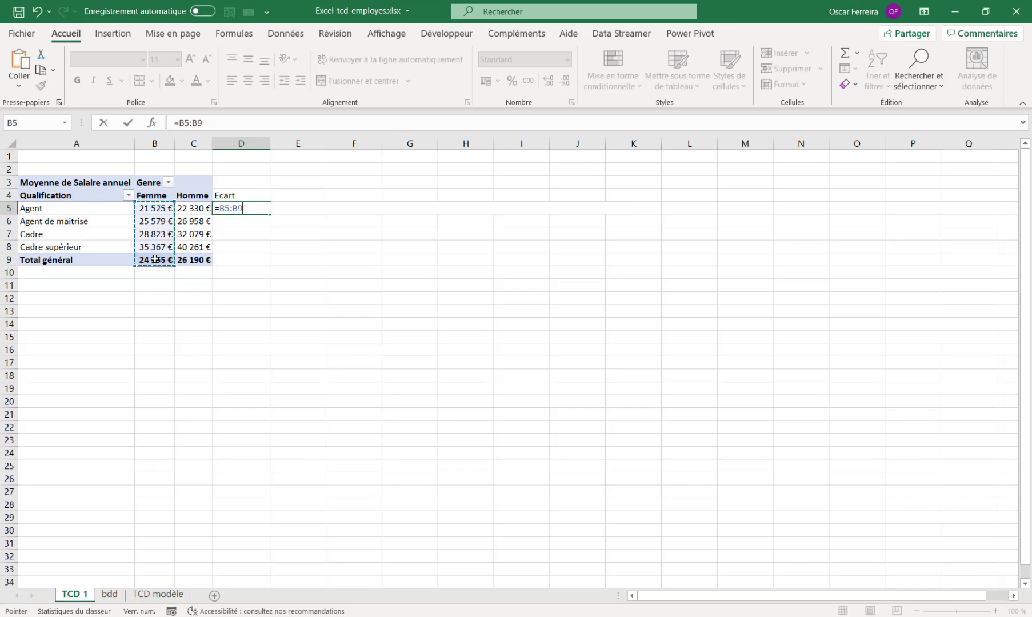
{"action": "left_click_drag", "start_coordinate": [193, 208], "coordinate": [194, 262]}
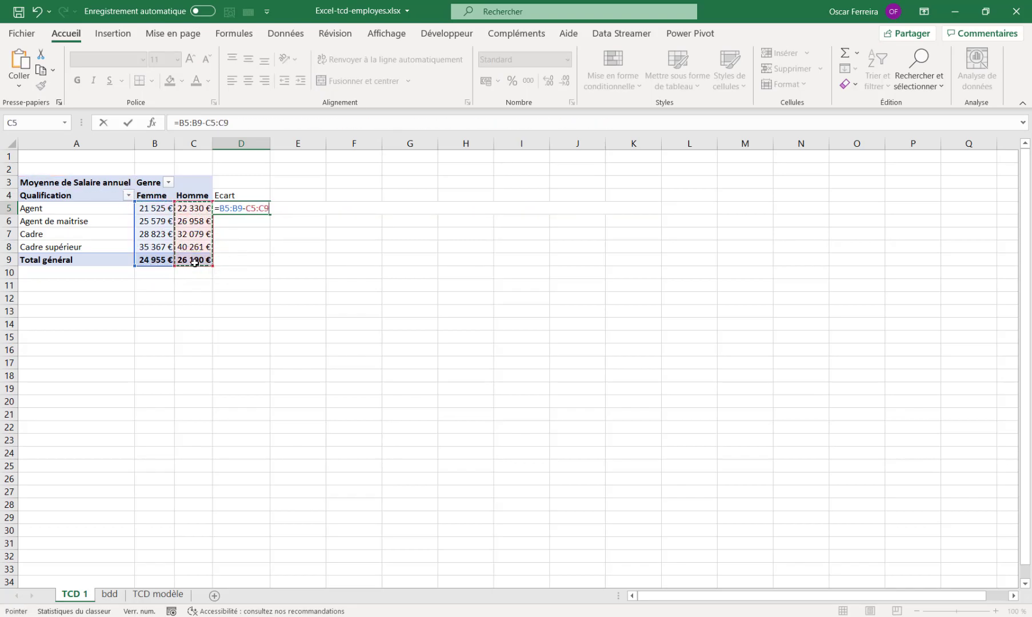
{"action": "key", "text": "Return"}
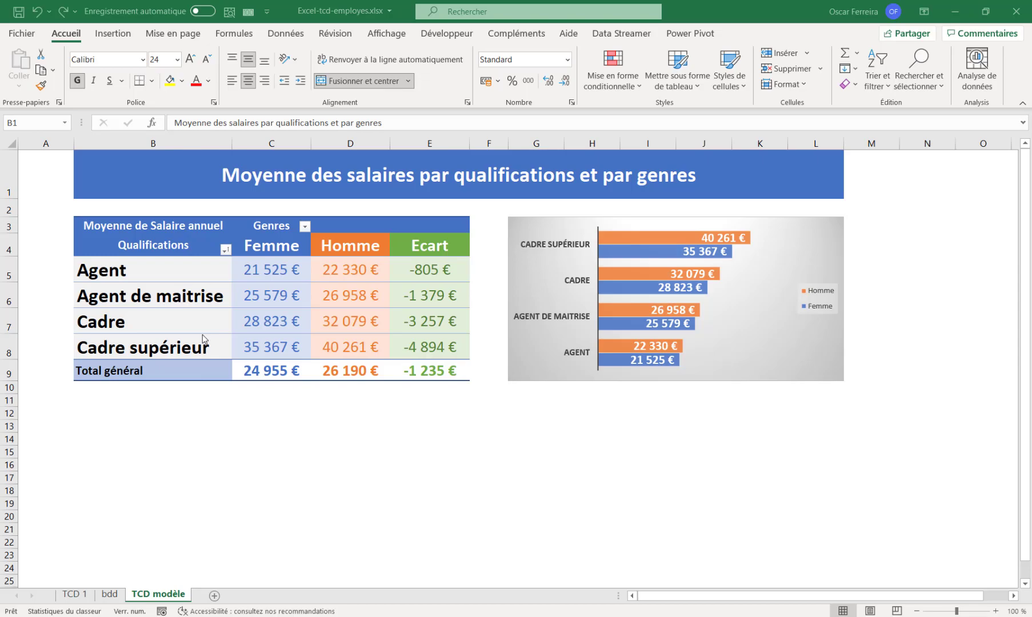
Step: Move the pivot table together with the Ecart column, A3:D9, one column over so it starts in B3
{"action": "left_click_drag", "start_coordinate": [57, 182], "coordinate": [230, 260]}
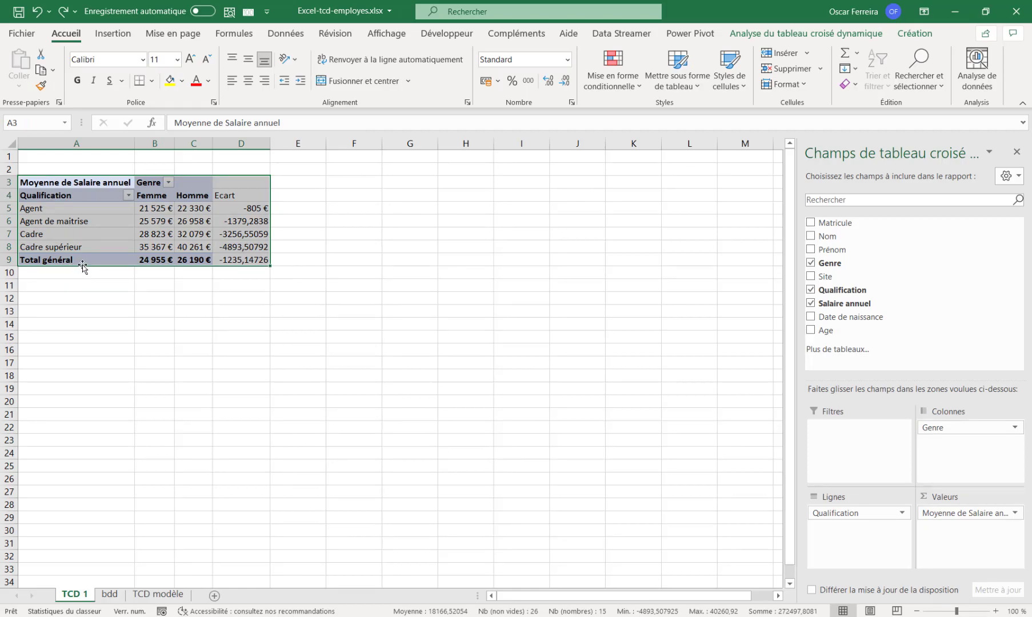
{"action": "left_click_drag", "start_coordinate": [82, 264], "coordinate": [152, 270]}
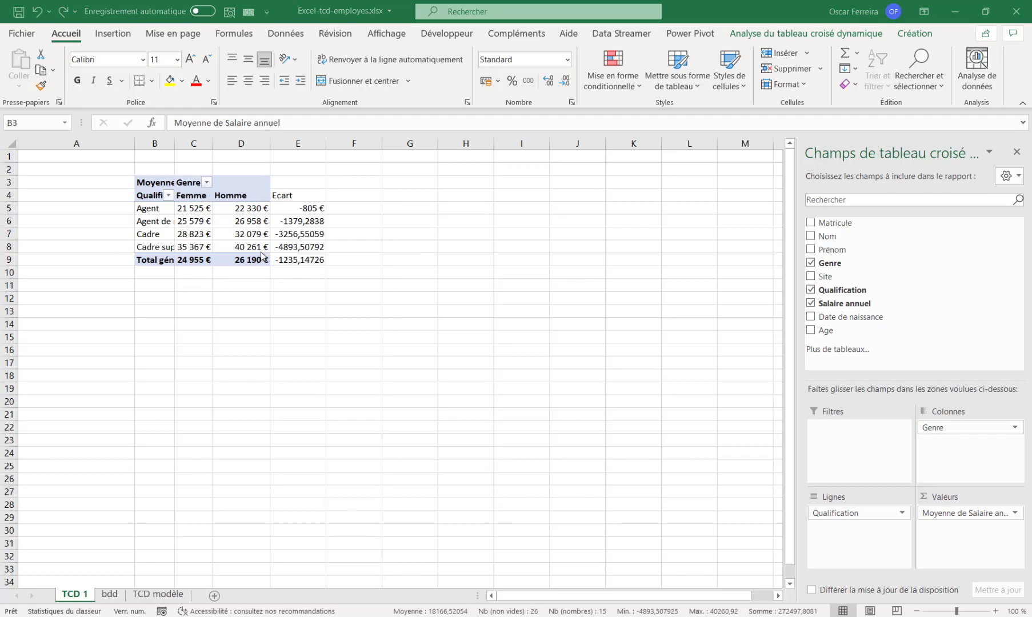
{"action": "key", "text": "ctrl+a"}
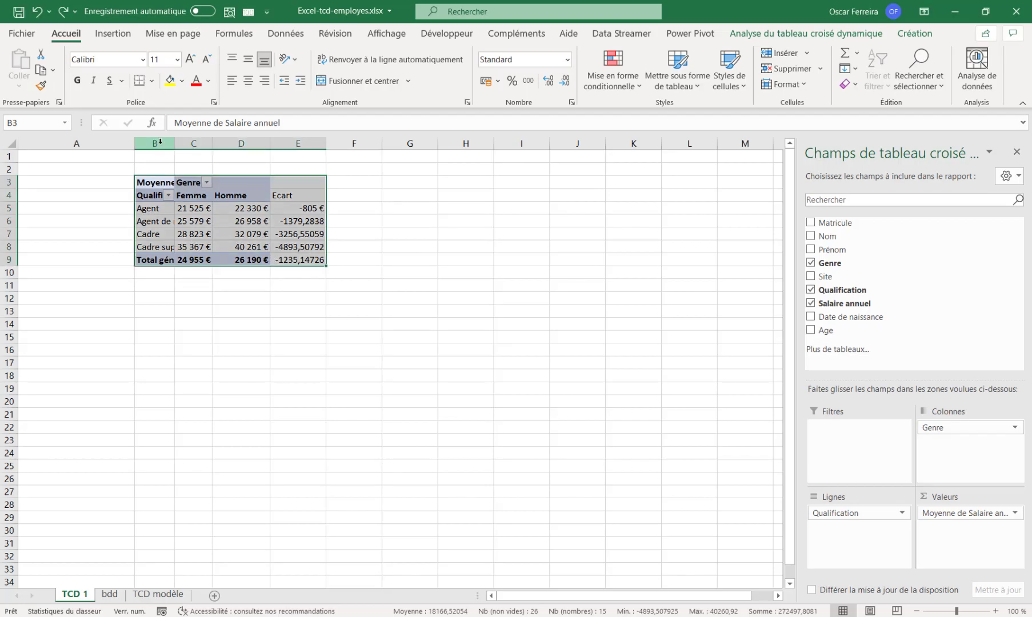
Step: Autofit column B to its contents and widen columns C to E to one equal, larger width
{"action": "left_click", "coordinate": [160, 142]}
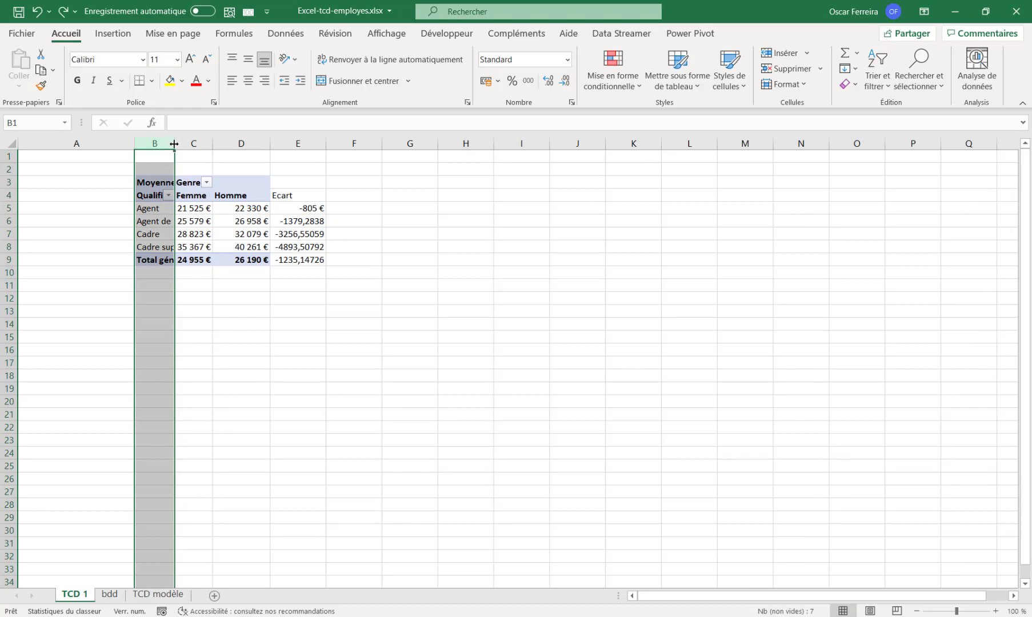
{"action": "double_click", "coordinate": [173, 143]}
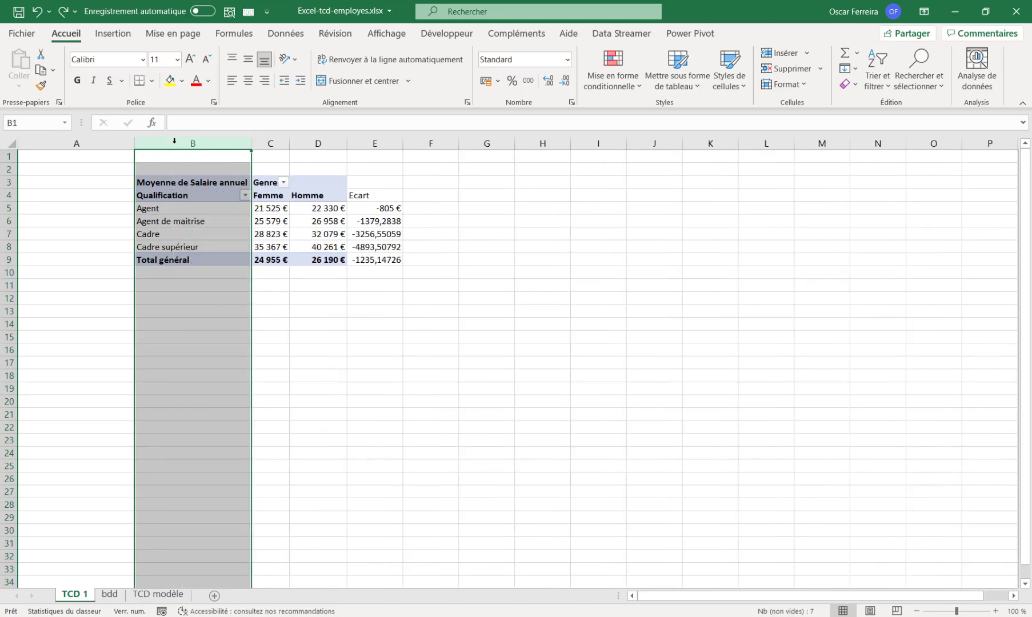
{"action": "left_click_drag", "start_coordinate": [270, 143], "coordinate": [374, 145]}
{"action": "left_click_drag", "start_coordinate": [291, 144], "coordinate": [327, 145]}
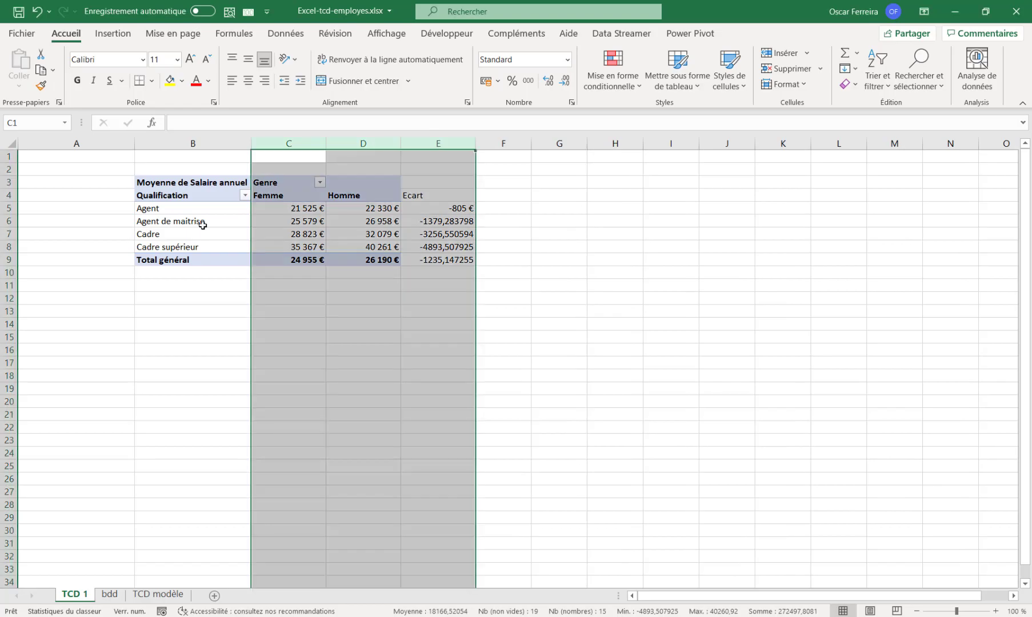
Step: Apply the sixth style, in blue, from the first row of the Moyen pivot table styles
{"action": "left_click", "coordinate": [200, 223]}
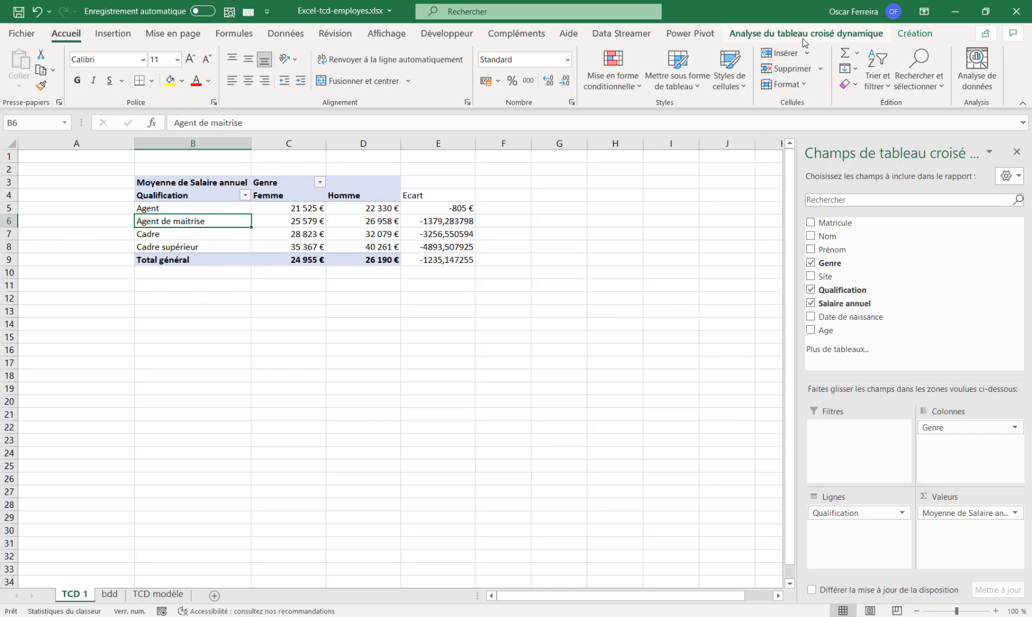
{"action": "left_click", "coordinate": [913, 34]}
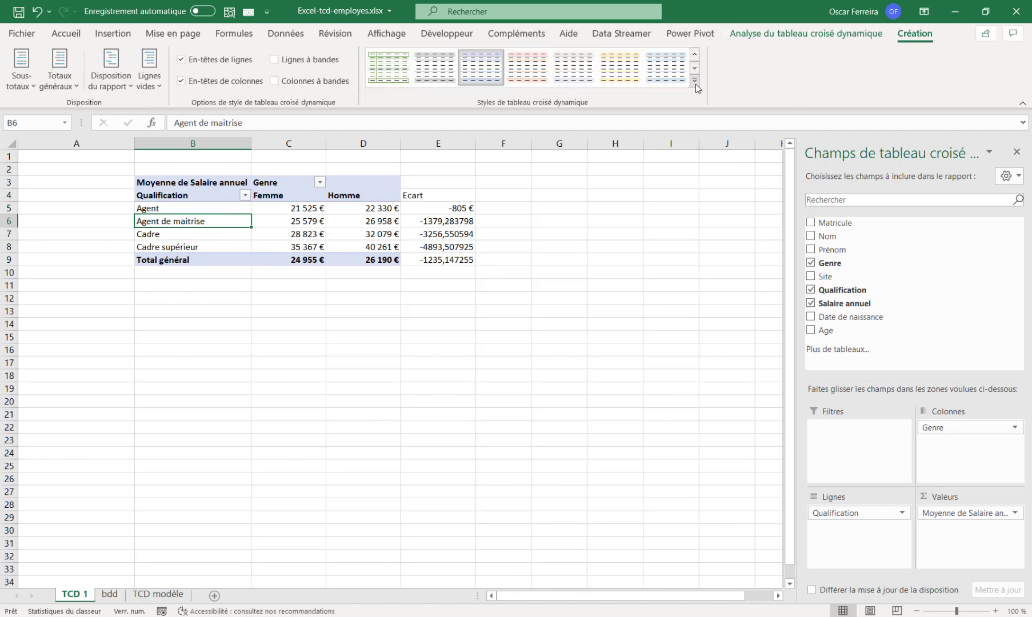
{"action": "left_click", "coordinate": [696, 84]}
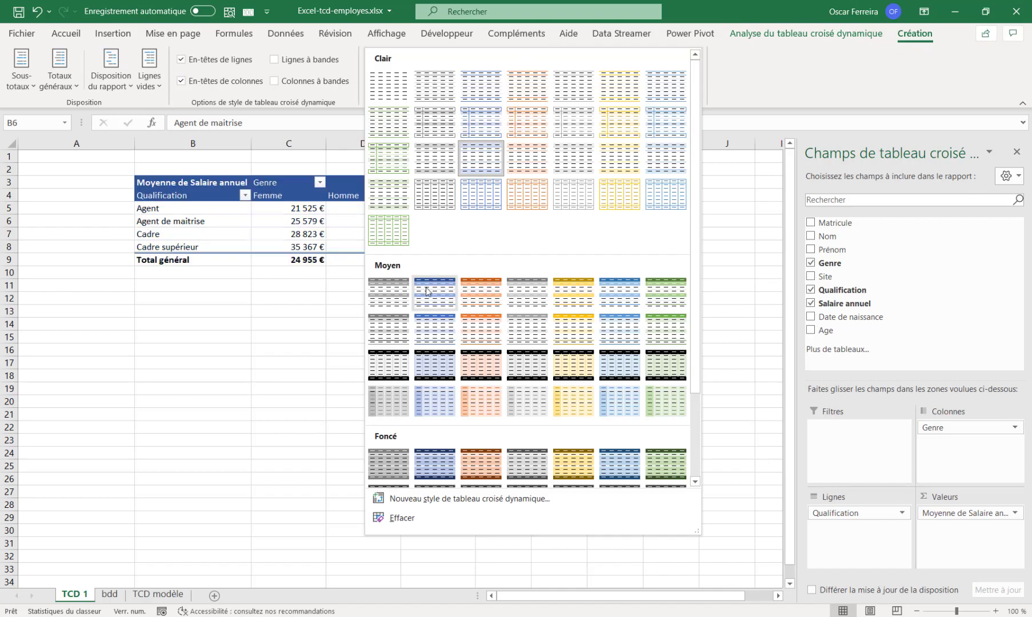
{"action": "left_click", "coordinate": [607, 296]}
Step: Center the header cells B3:E4 and the salary and gap values C5:E9 horizontally and vertically
{"action": "left_click_drag", "start_coordinate": [183, 184], "coordinate": [426, 198]}
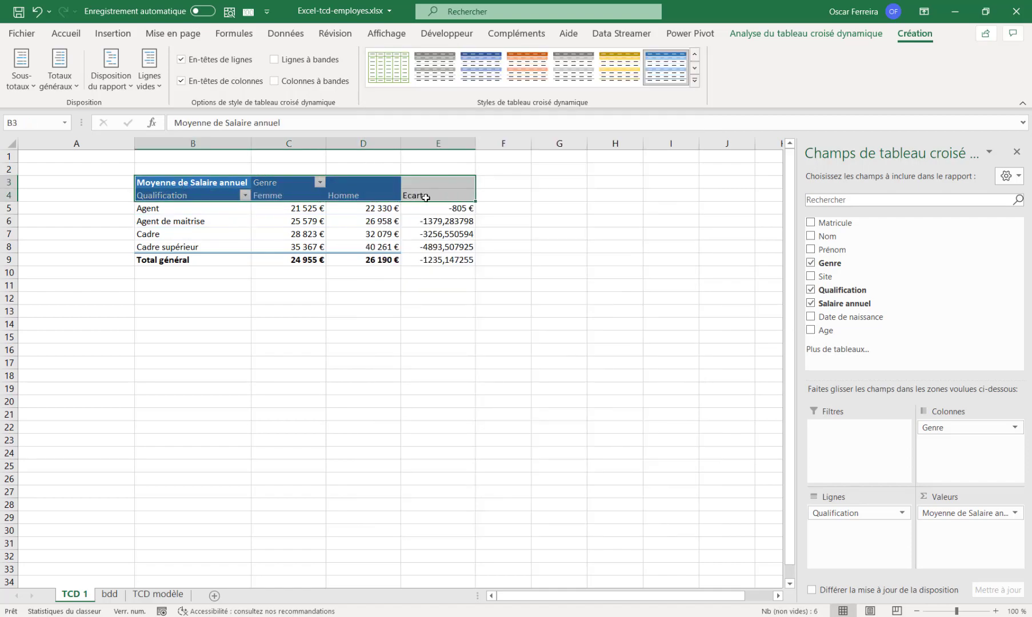
{"action": "left_click", "coordinate": [66, 33]}
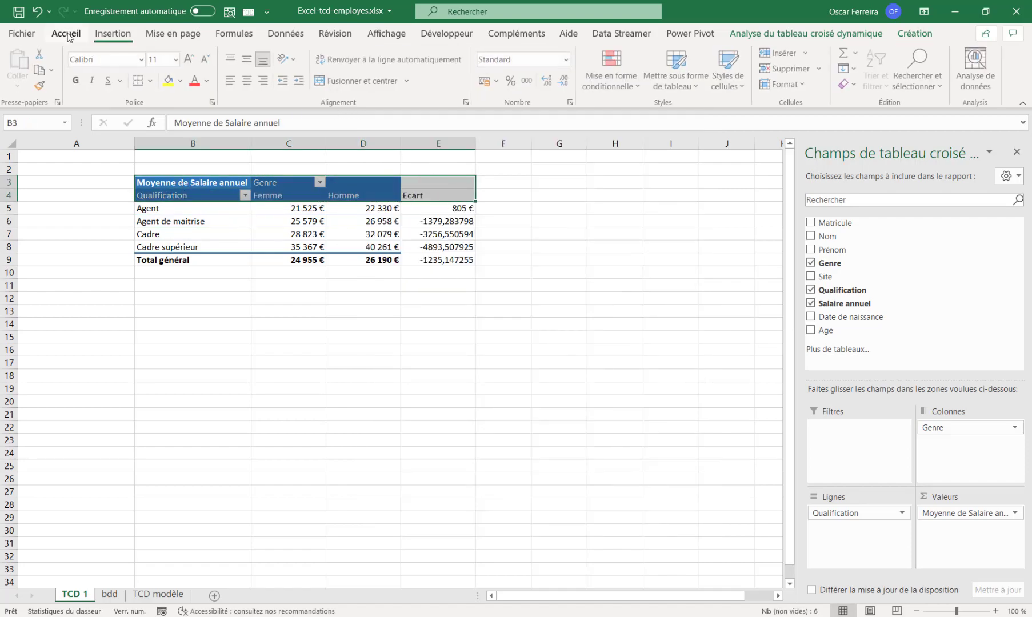
{"action": "left_click", "coordinate": [248, 81]}
{"action": "left_click", "coordinate": [250, 59]}
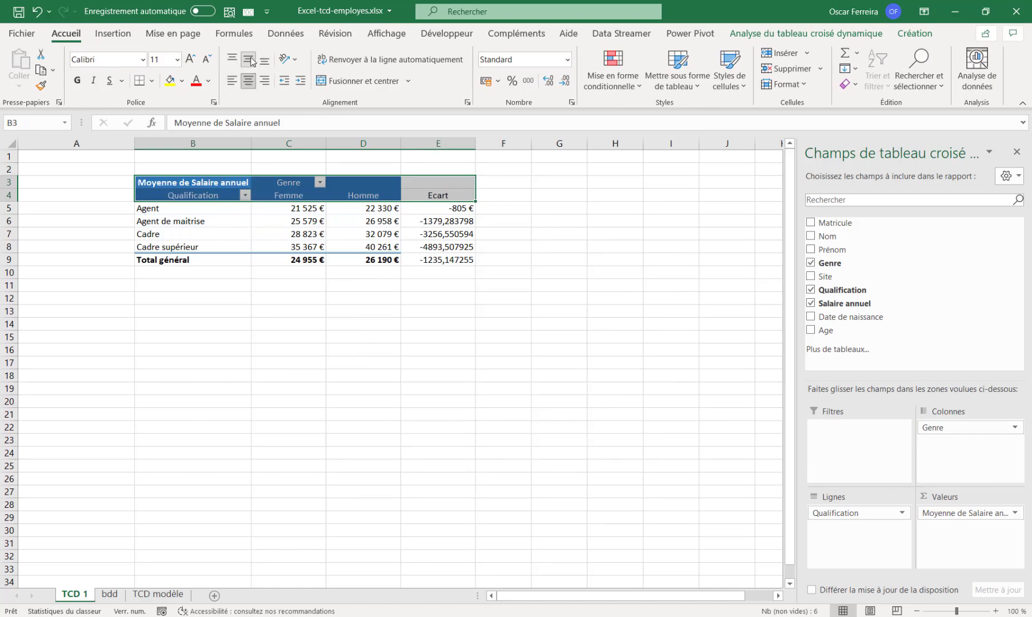
{"action": "left_click", "coordinate": [283, 209]}
{"action": "left_click_drag", "start_coordinate": [286, 209], "coordinate": [439, 260]}
{"action": "left_click", "coordinate": [249, 61]}
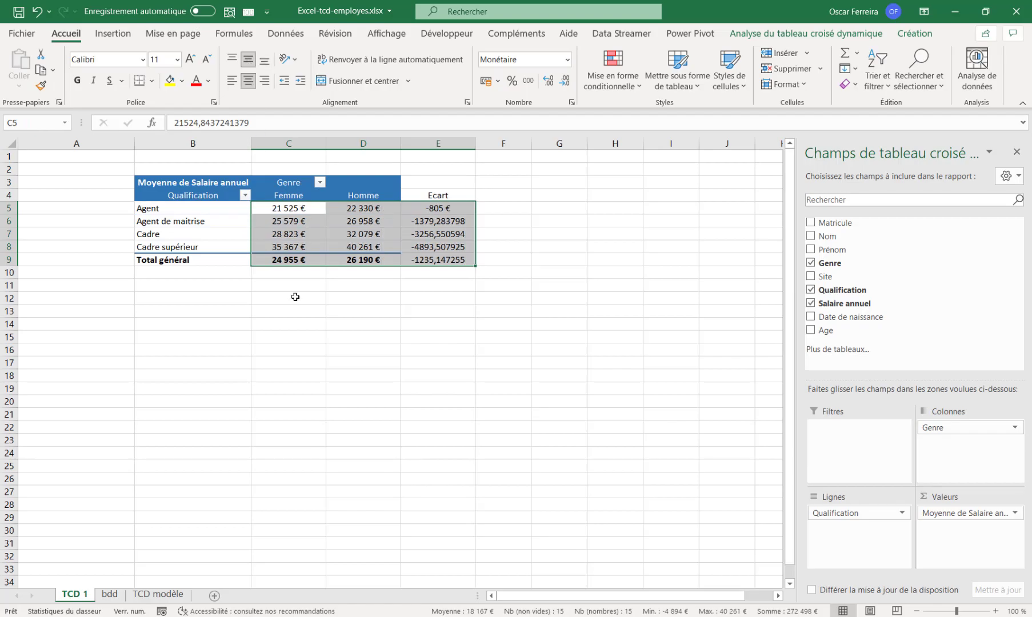
Step: Increase the height of rows 3 to 9 equally, to roughly double
{"action": "left_click", "coordinate": [8, 181]}
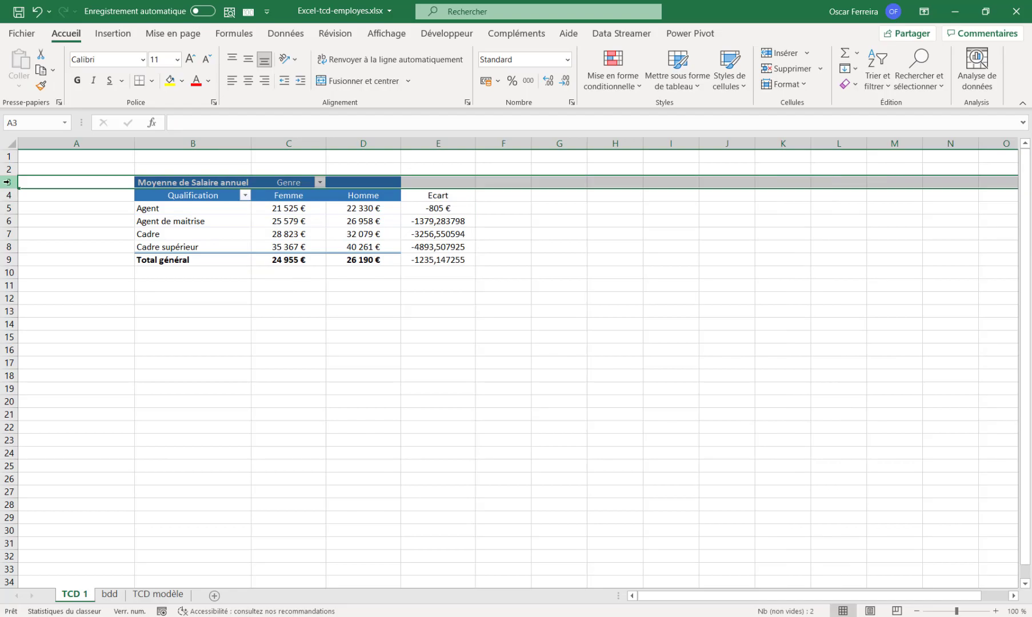
{"action": "left_click_drag", "start_coordinate": [9, 188], "coordinate": [9, 259]}
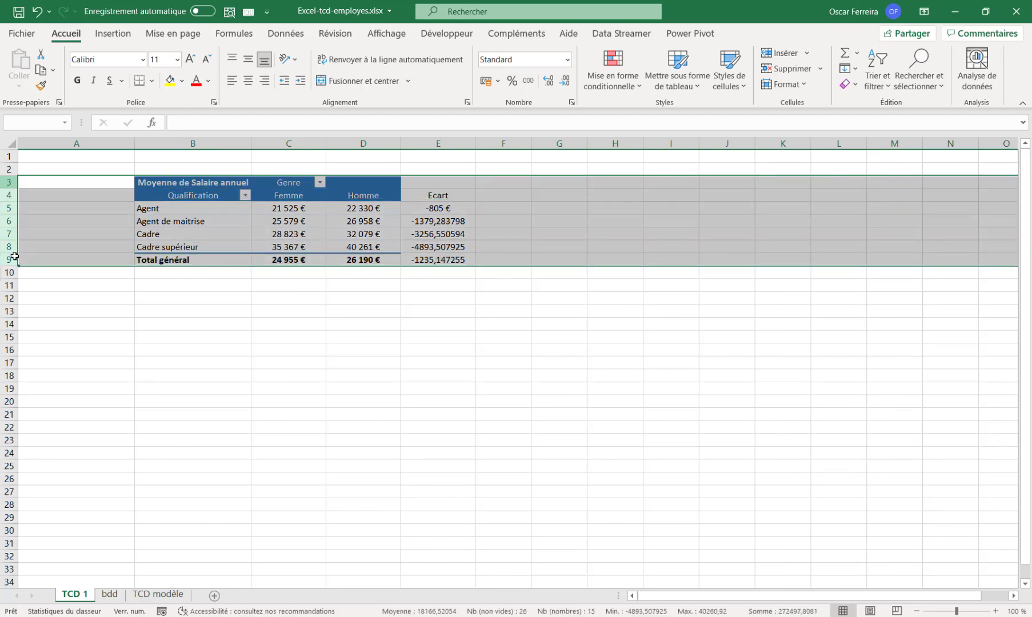
{"action": "left_click_drag", "start_coordinate": [11, 201], "coordinate": [10, 211]}
{"action": "left_click", "coordinate": [10, 210]}
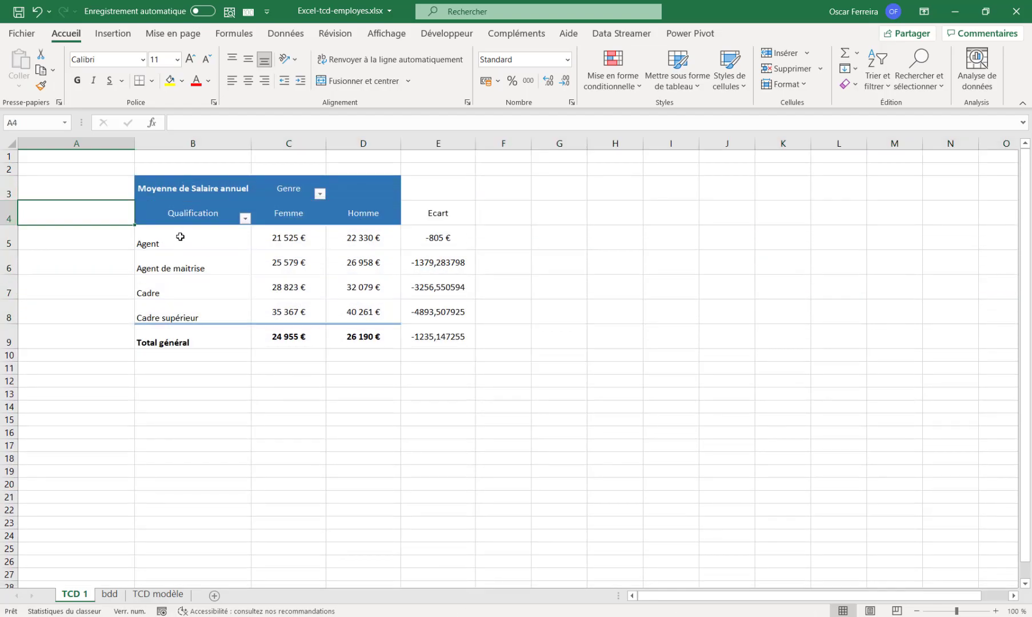
Step: Center the qualification labels and Total général in B5:B9 horizontally and vertically
{"action": "left_click_drag", "start_coordinate": [180, 236], "coordinate": [170, 327]}
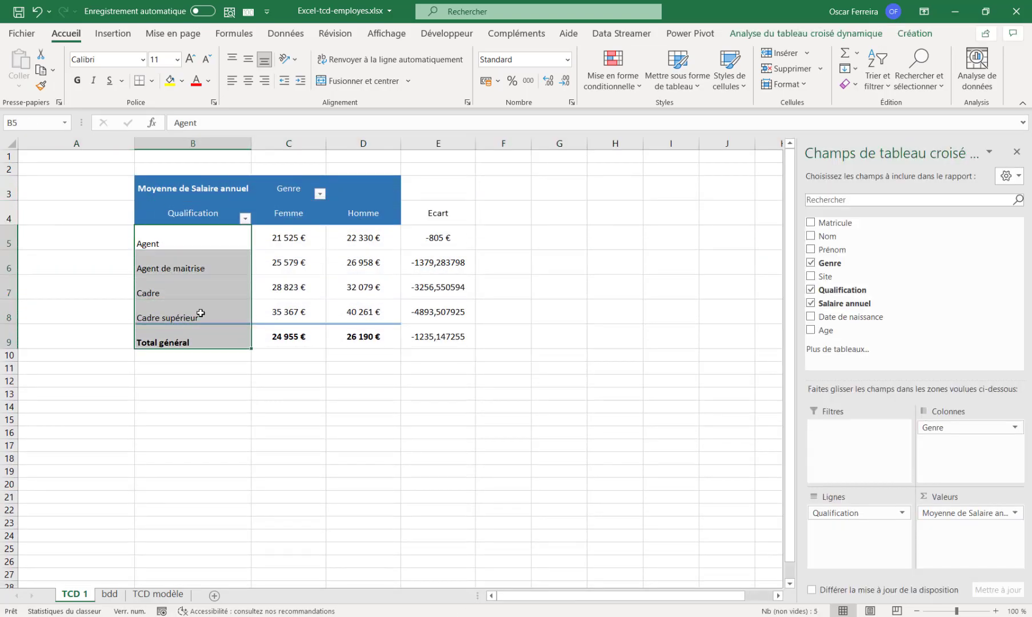
{"action": "left_click", "coordinate": [248, 81]}
{"action": "left_click", "coordinate": [248, 59]}
{"action": "left_click", "coordinate": [226, 250]}
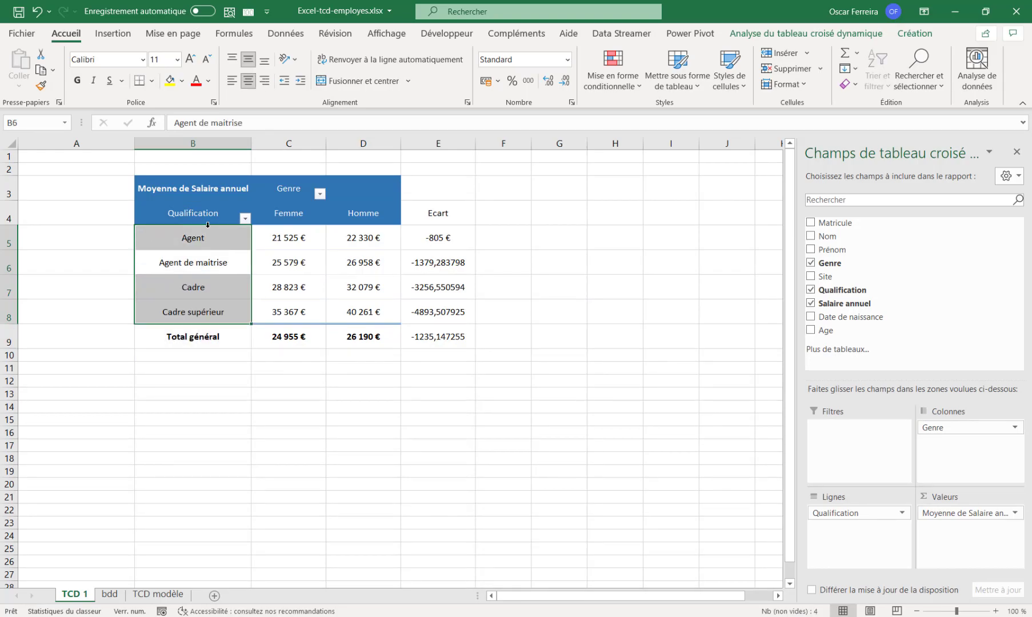
{"action": "left_click", "coordinate": [194, 227]}
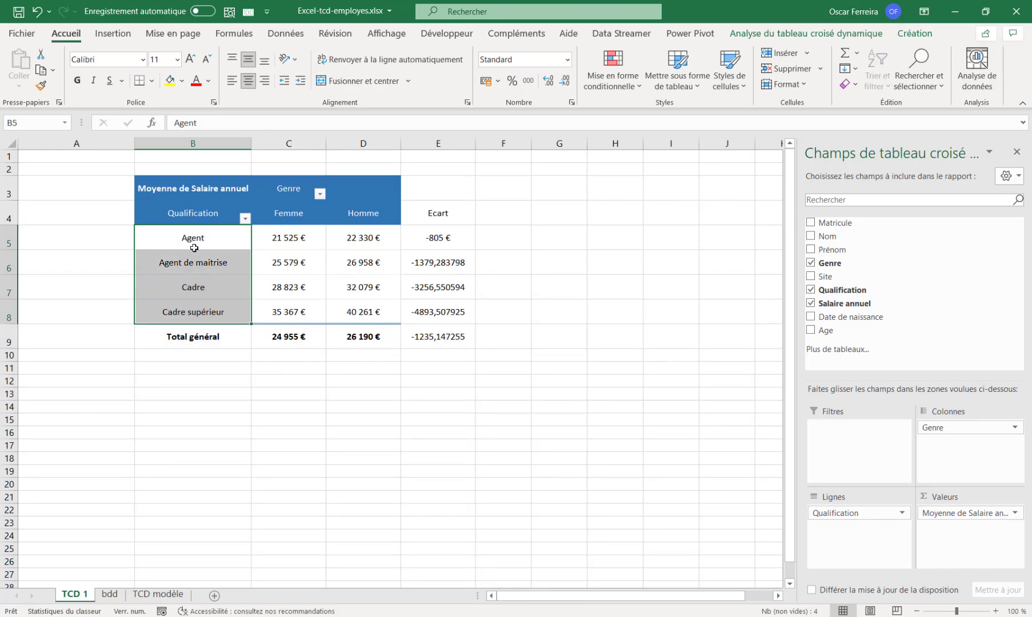
{"action": "left_click", "coordinate": [281, 252]}
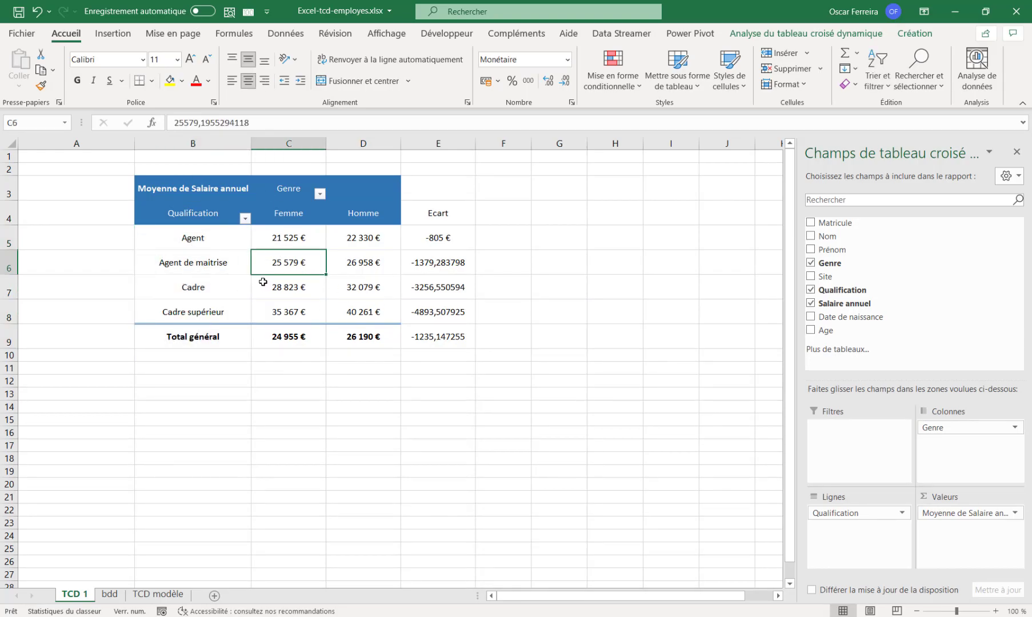
Step: Make the Femme, Homme and Ecart headings in C4:E4 bold and enlarge their font by three size steps
{"action": "left_click_drag", "start_coordinate": [269, 214], "coordinate": [438, 215]}
{"action": "left_click", "coordinate": [190, 59]}
{"action": "left_click", "coordinate": [191, 60]}
{"action": "left_click", "coordinate": [191, 60]}
{"action": "left_click", "coordinate": [78, 82]}
Step: Make the row labels in B5:B9 bold and enlarge their font by three size steps
{"action": "left_click_drag", "start_coordinate": [201, 239], "coordinate": [192, 336]}
{"action": "left_click", "coordinate": [77, 80]}
{"action": "left_click", "coordinate": [189, 64]}
{"action": "left_click", "coordinate": [190, 64]}
{"action": "left_click", "coordinate": [190, 64]}
Step: Enlarge the font of the salary and gap values in C5:E9 to size 14
{"action": "left_click_drag", "start_coordinate": [300, 240], "coordinate": [424, 337]}
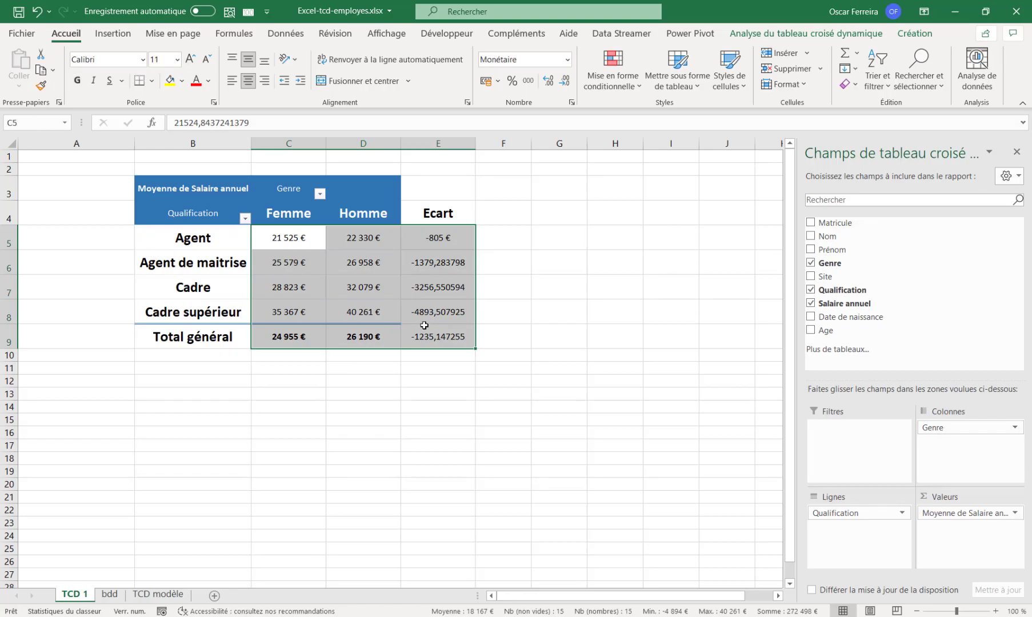
{"action": "left_click", "coordinate": [188, 61]}
{"action": "left_click", "coordinate": [188, 62]}
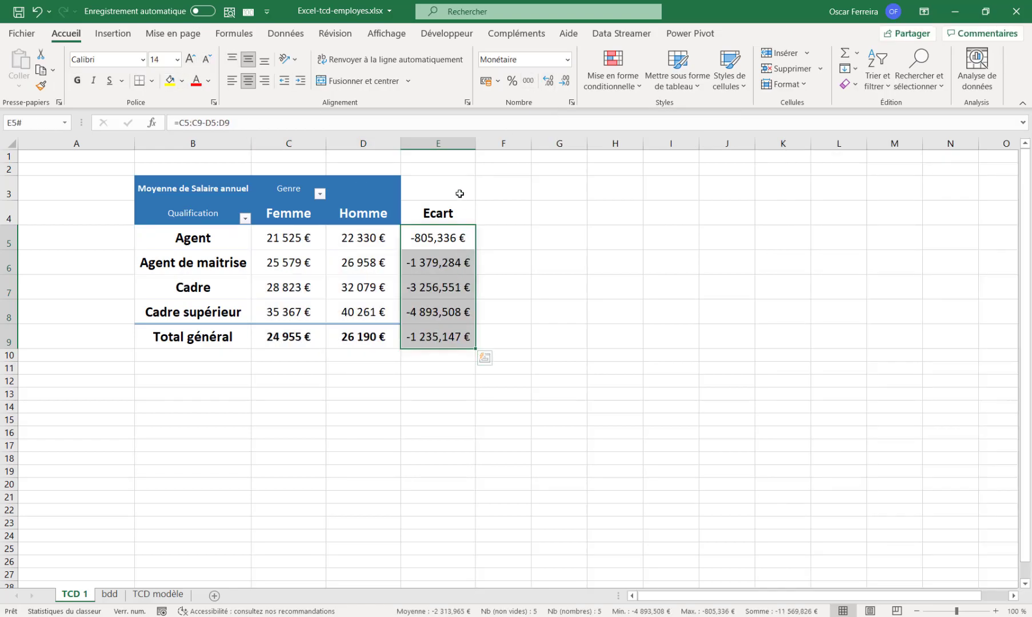
Step: Remove all three decimal places from the Ecart values in E5:E9
{"action": "left_click", "coordinate": [564, 80]}
{"action": "left_click", "coordinate": [564, 81]}
{"action": "left_click", "coordinate": [565, 81]}
{"action": "left_click", "coordinate": [504, 212]}
Step: Left-align the qualification labels and Total général in B5:B9
{"action": "left_click_drag", "start_coordinate": [198, 240], "coordinate": [172, 329]}
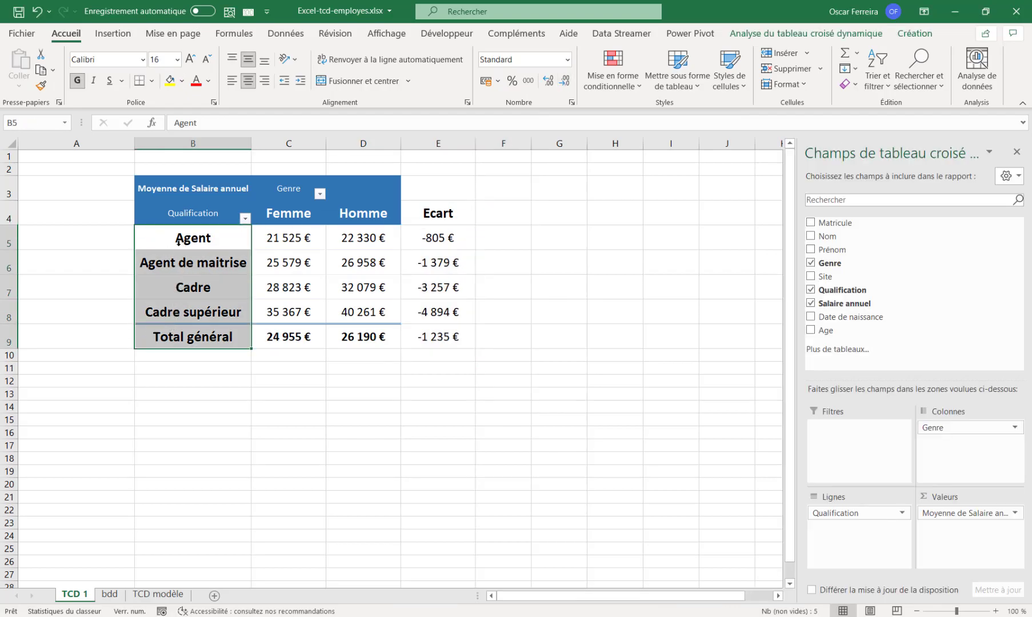
{"action": "left_click", "coordinate": [232, 81]}
{"action": "left_click", "coordinate": [313, 278]}
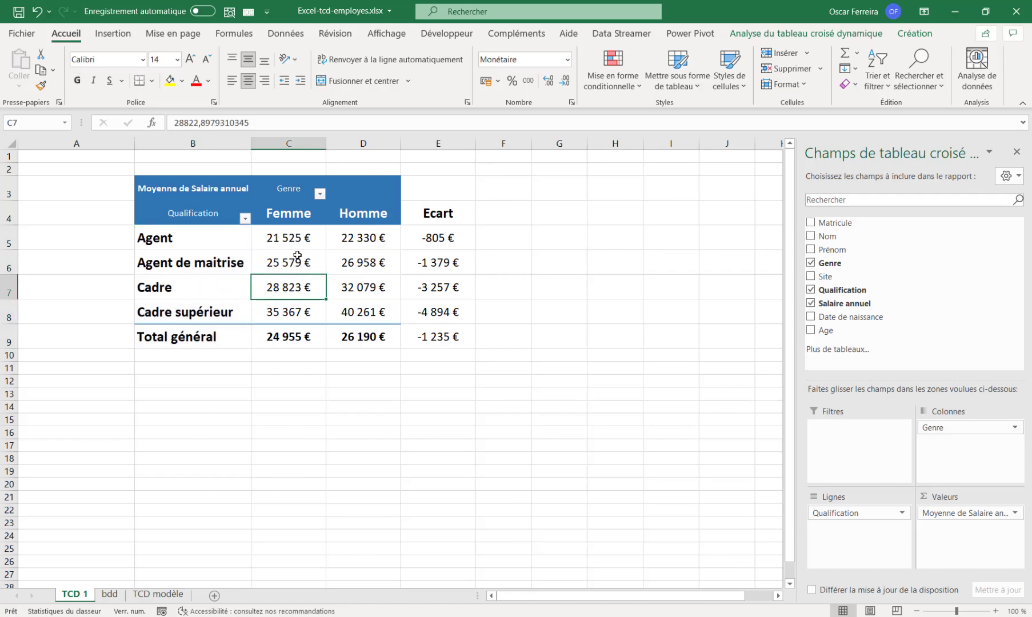
Step: Make the whole table from B3 to E9 bold
{"action": "left_click_drag", "start_coordinate": [192, 187], "coordinate": [451, 340]}
{"action": "left_click", "coordinate": [77, 81]}
{"action": "left_click", "coordinate": [285, 263]}
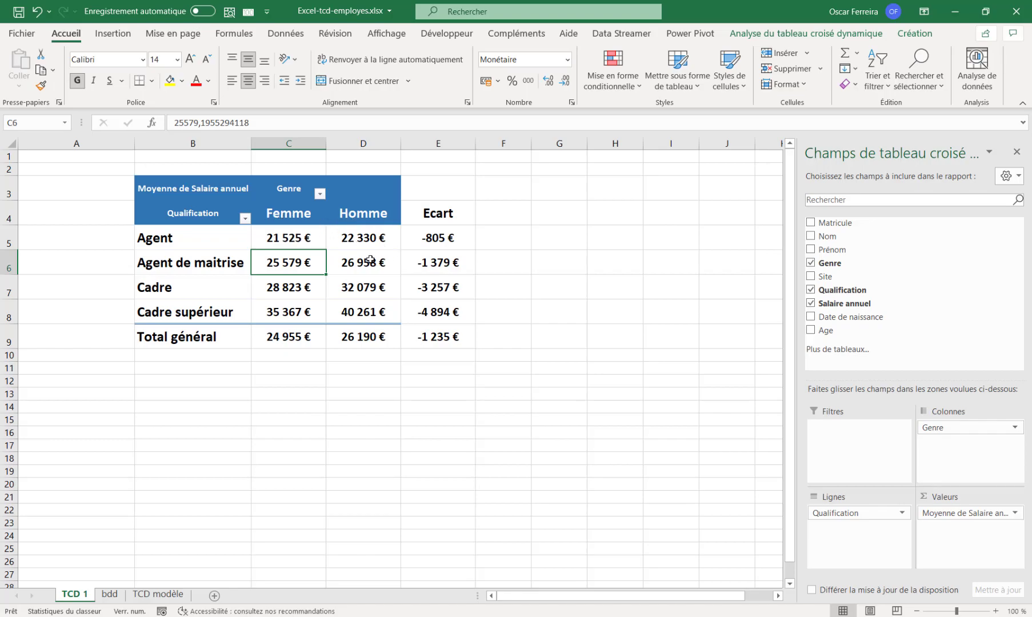
Step: Fill the Femme salaries in C5:C8 with light blue and set the font of the Femme total in C9 to blue
{"action": "left_click_drag", "start_coordinate": [286, 238], "coordinate": [285, 311]}
{"action": "left_click", "coordinate": [182, 81]}
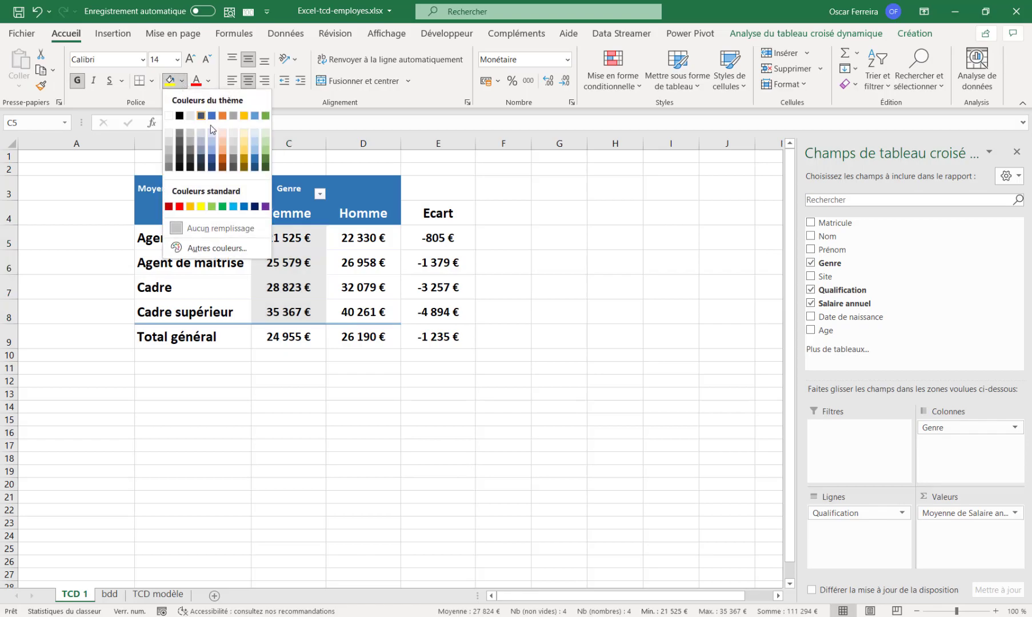
{"action": "left_click", "coordinate": [255, 131]}
{"action": "left_click", "coordinate": [307, 337]}
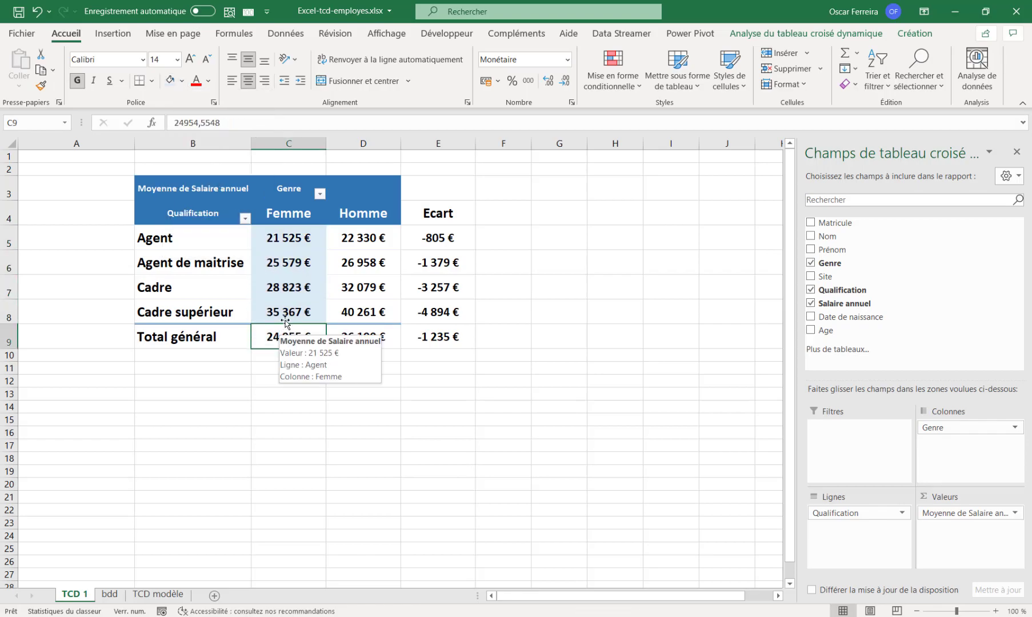
{"action": "left_click", "coordinate": [209, 80]}
{"action": "left_click", "coordinate": [252, 100]}
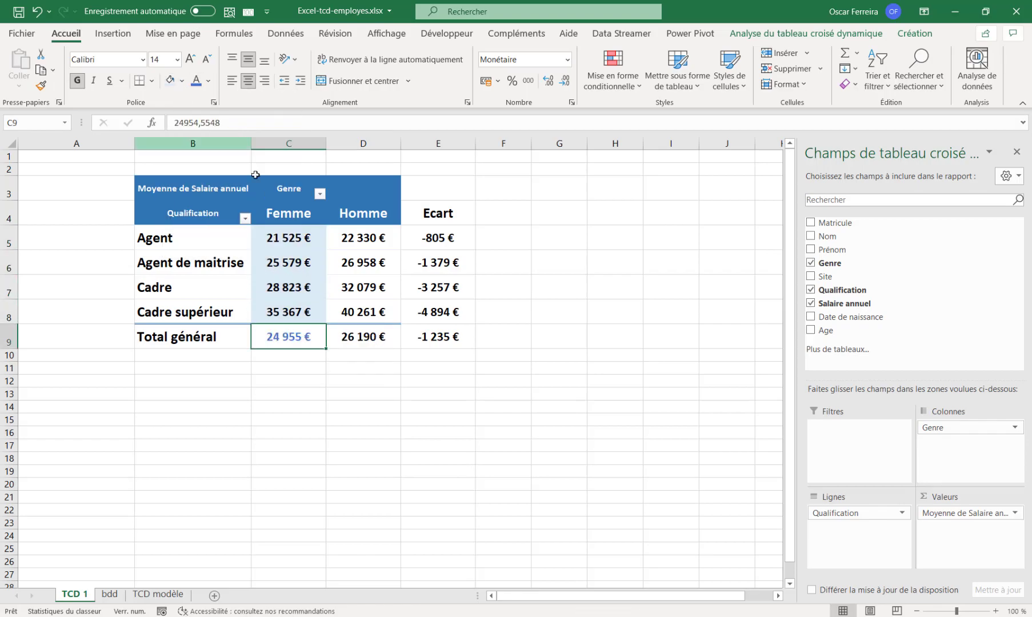
Step: Fill the Homme heading in D4 with the theme's orange
{"action": "left_click", "coordinate": [363, 212]}
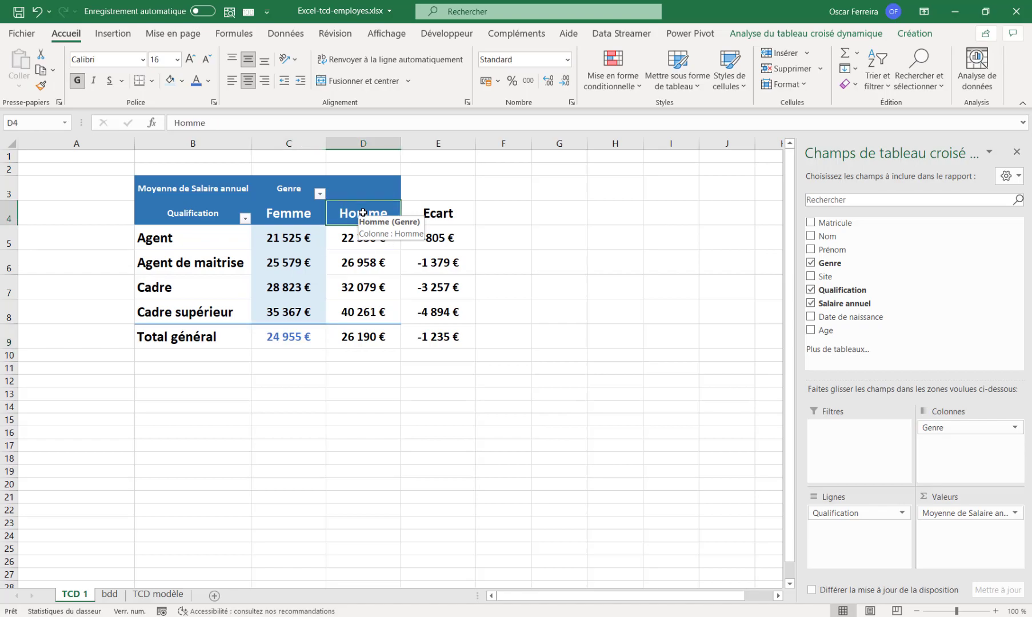
{"action": "left_click", "coordinate": [182, 81]}
{"action": "left_click", "coordinate": [222, 116]}
Step: Fill the Homme salaries in D5:D8 with the lightest orange and set the font of the total in D9 to orange
{"action": "left_click_drag", "start_coordinate": [353, 234], "coordinate": [351, 302]}
{"action": "left_click", "coordinate": [181, 81]}
{"action": "left_click", "coordinate": [222, 131]}
{"action": "left_click", "coordinate": [364, 337]}
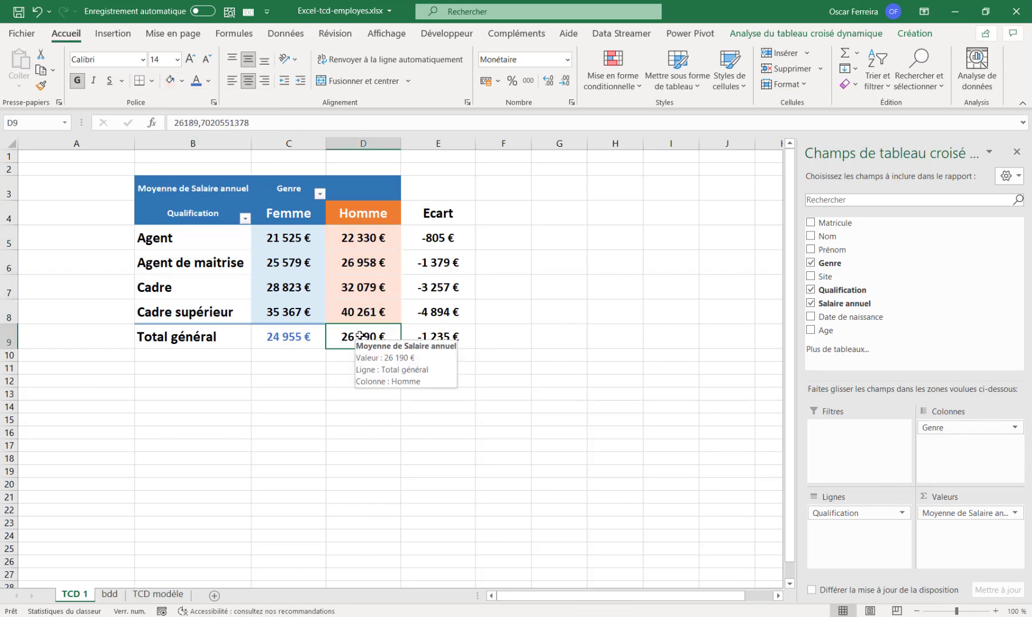
{"action": "left_click", "coordinate": [209, 80]}
{"action": "left_click", "coordinate": [248, 135]}
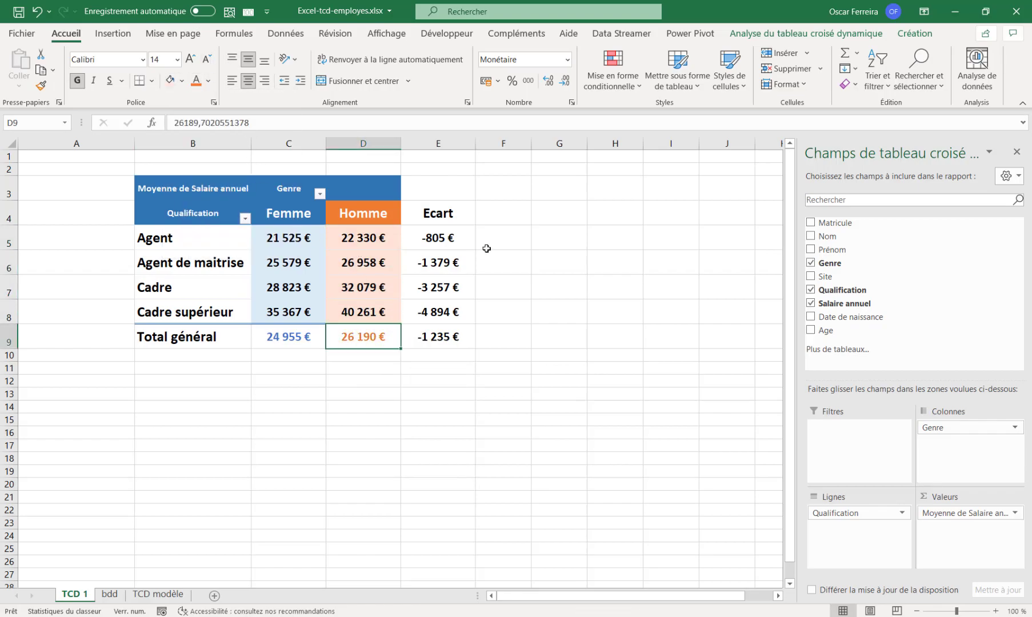
Step: Fill the Ecart heading cells E3:E4 with the theme's green
{"action": "left_click", "coordinate": [443, 217]}
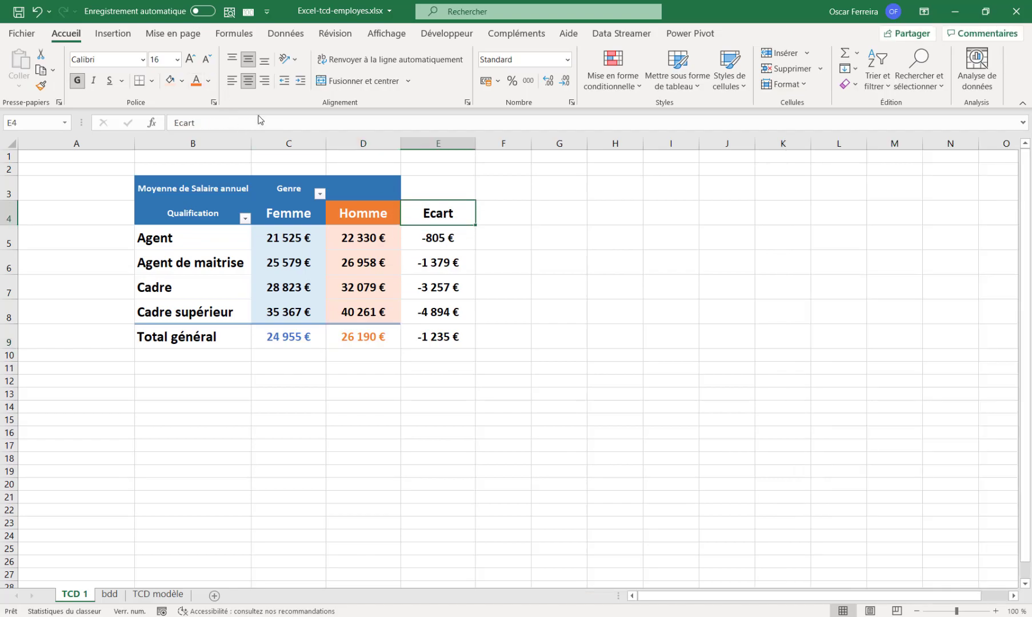
{"action": "left_click_drag", "start_coordinate": [419, 188], "coordinate": [423, 214]}
{"action": "left_click", "coordinate": [182, 80]}
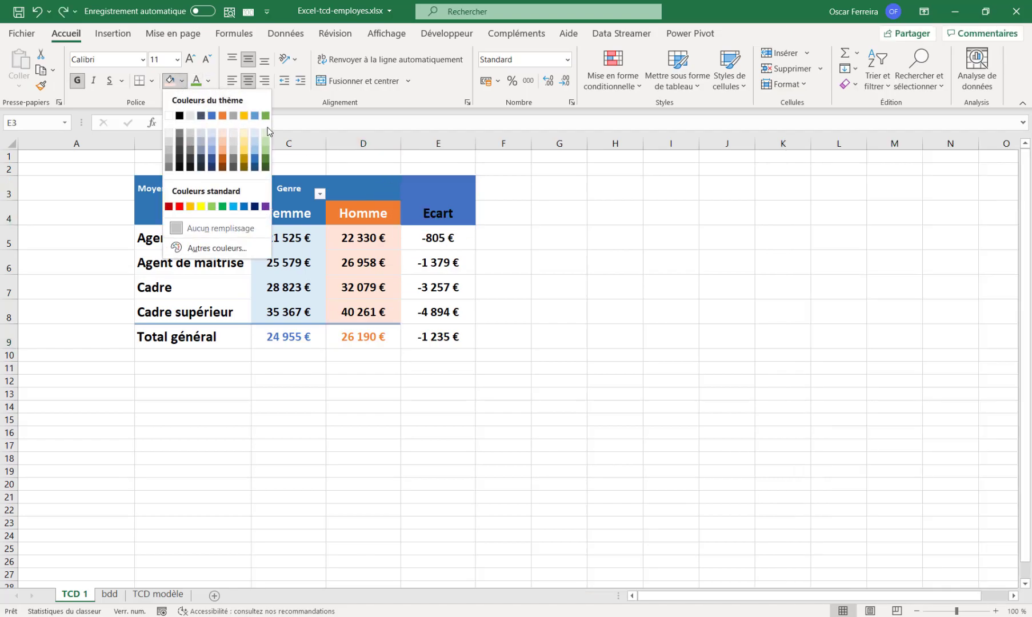
{"action": "left_click", "coordinate": [265, 117]}
Step: Fill the Ecart values in E5:E8 with light green and set the font of the total in E9 to green
{"action": "left_click", "coordinate": [184, 83]}
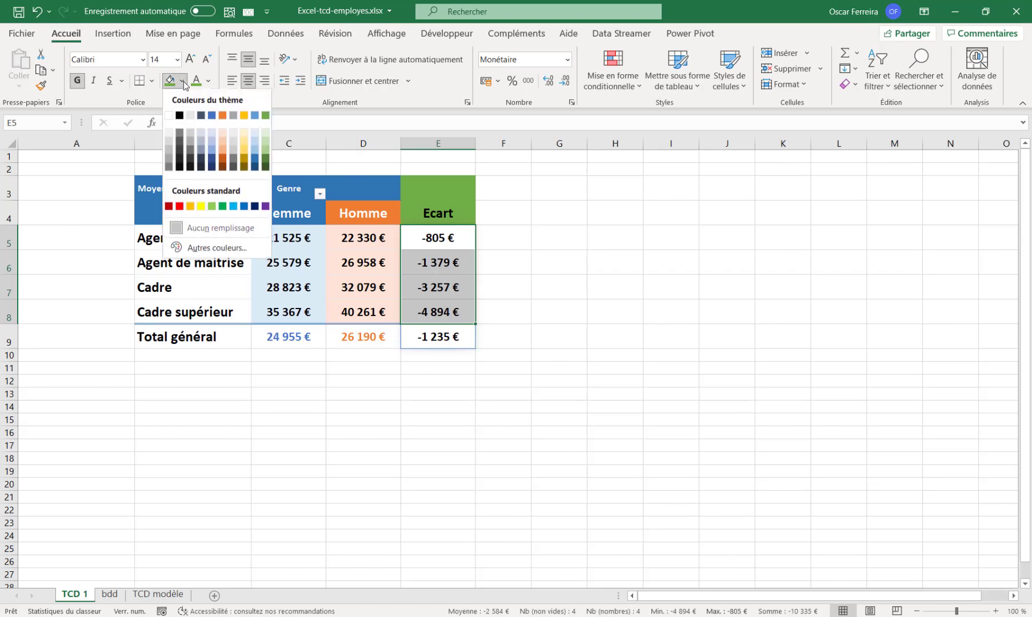
{"action": "left_click", "coordinate": [267, 138]}
{"action": "left_click", "coordinate": [432, 338]}
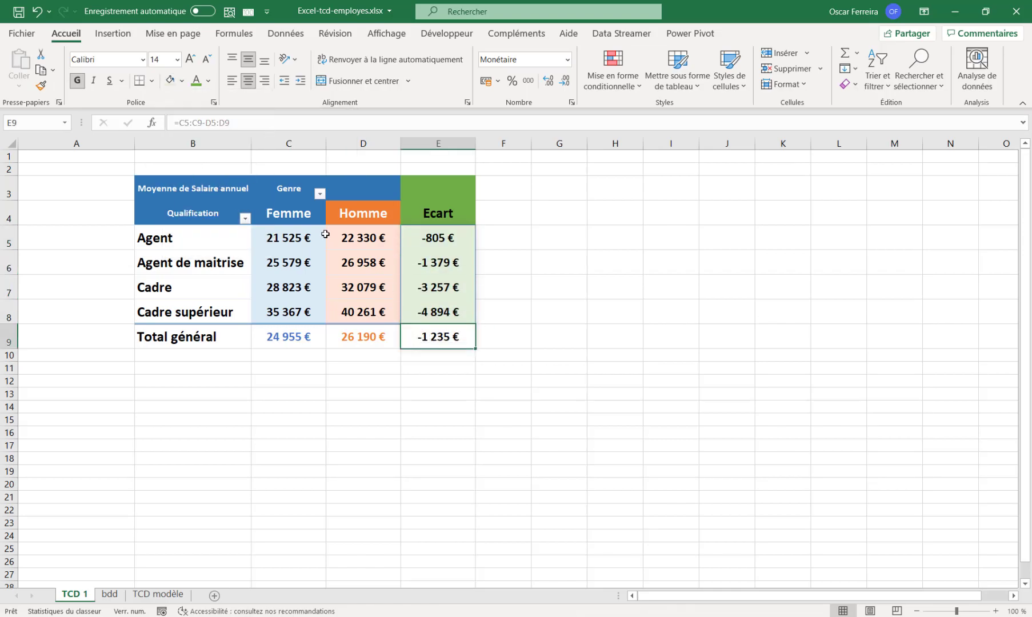
{"action": "left_click", "coordinate": [196, 80]}
{"action": "left_click", "coordinate": [360, 355]}
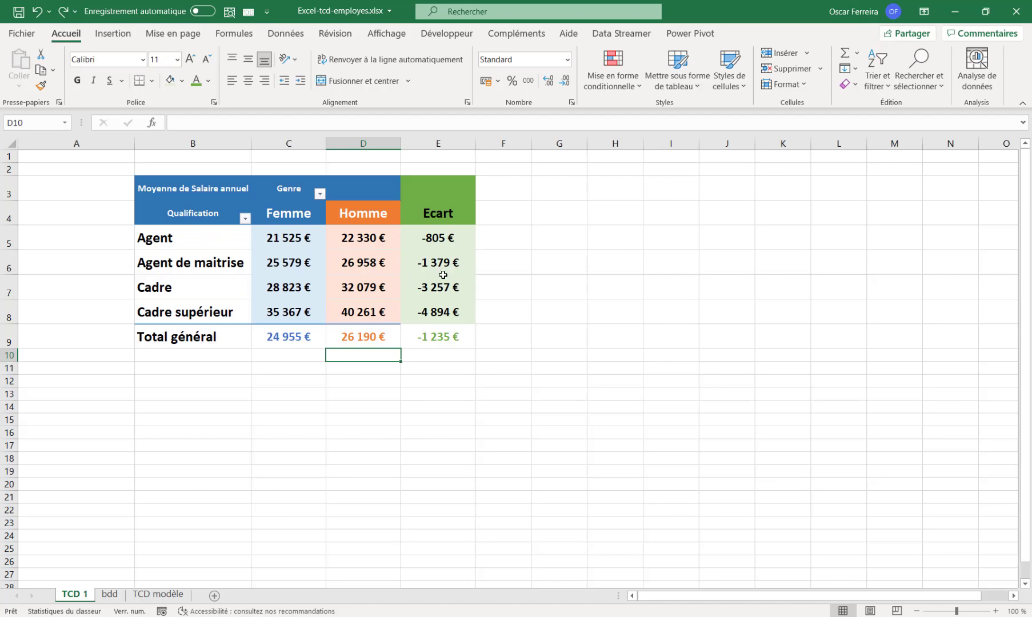
Step: Compare with the TCD modèle sheet and copy the formatting of the Homme total D9 onto the Ecart total E9 on TCD 1
{"action": "left_click", "coordinate": [164, 596]}
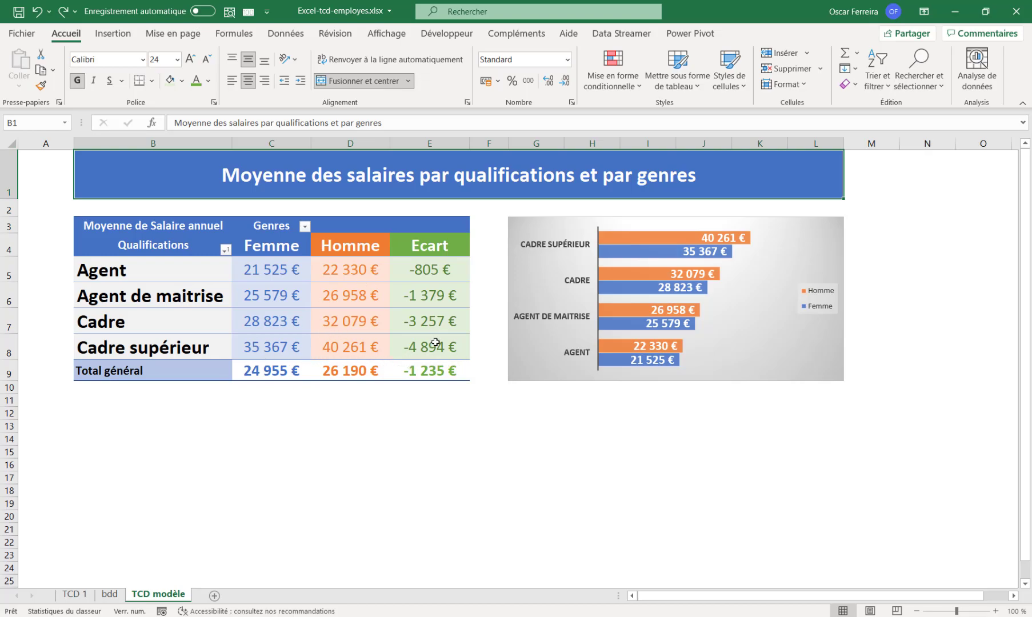
{"action": "left_click", "coordinate": [75, 595]}
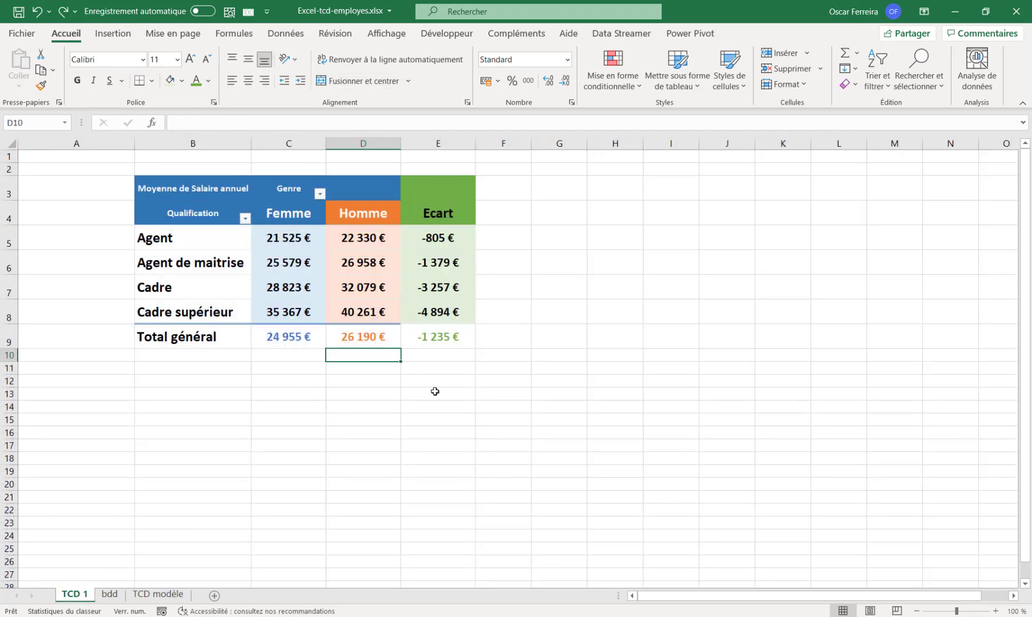
{"action": "left_click", "coordinate": [391, 337]}
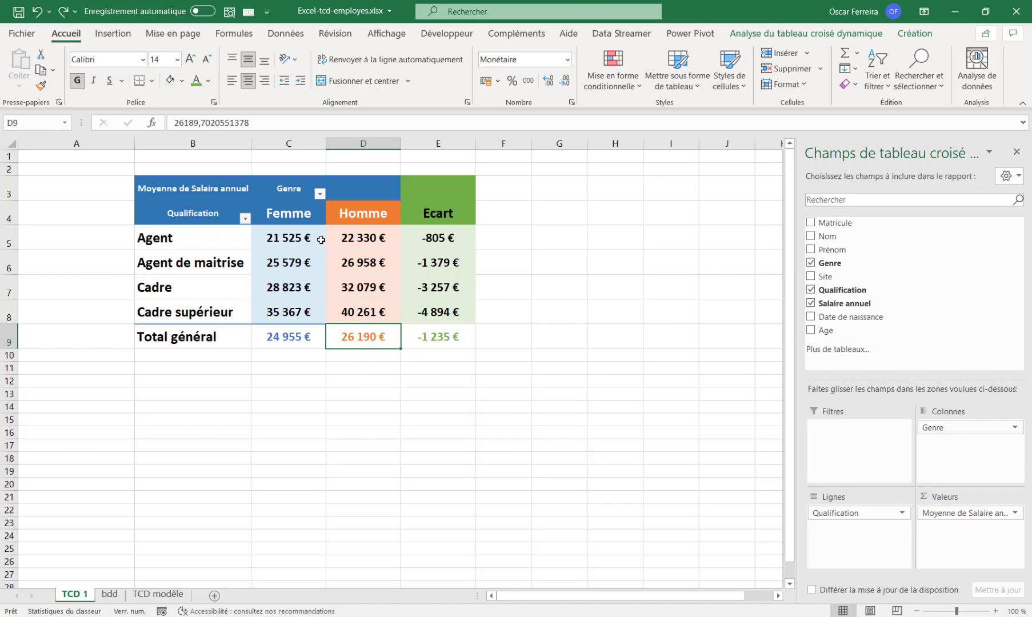
{"action": "left_click", "coordinate": [41, 86]}
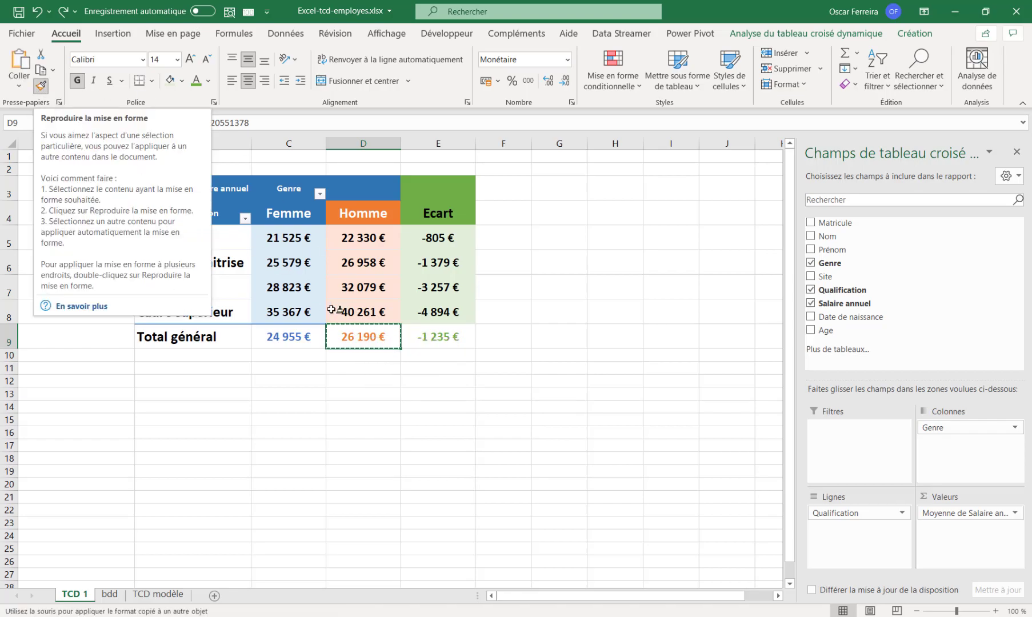
{"action": "left_click", "coordinate": [440, 337]}
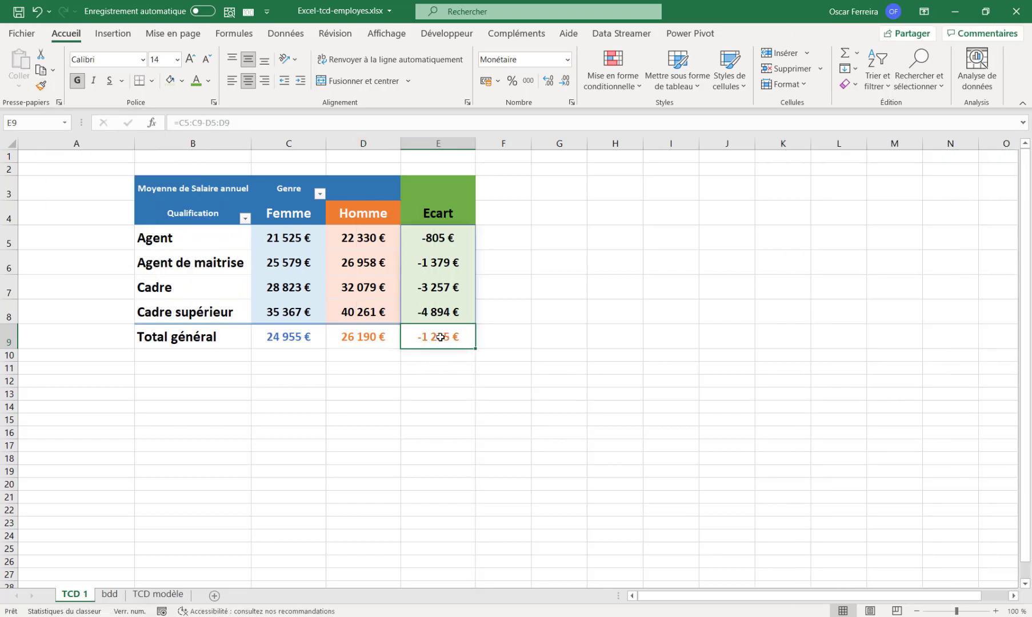
{"action": "left_click", "coordinate": [427, 368]}
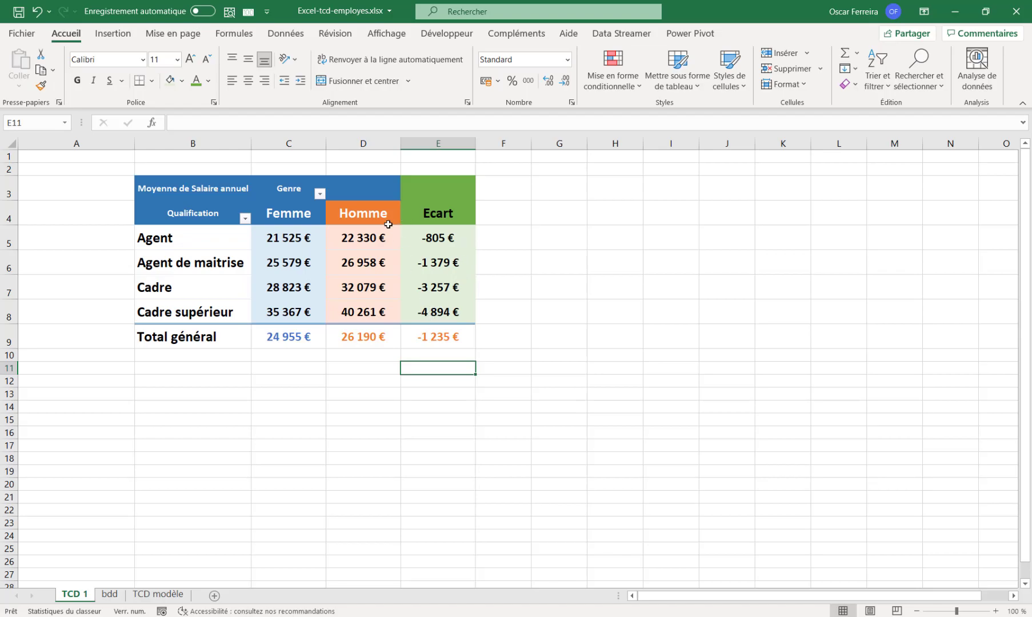
Step: Copy the blue header formatting of D3 onto E3 above the Ecart heading
{"action": "left_click", "coordinate": [372, 195]}
{"action": "left_click", "coordinate": [41, 86]}
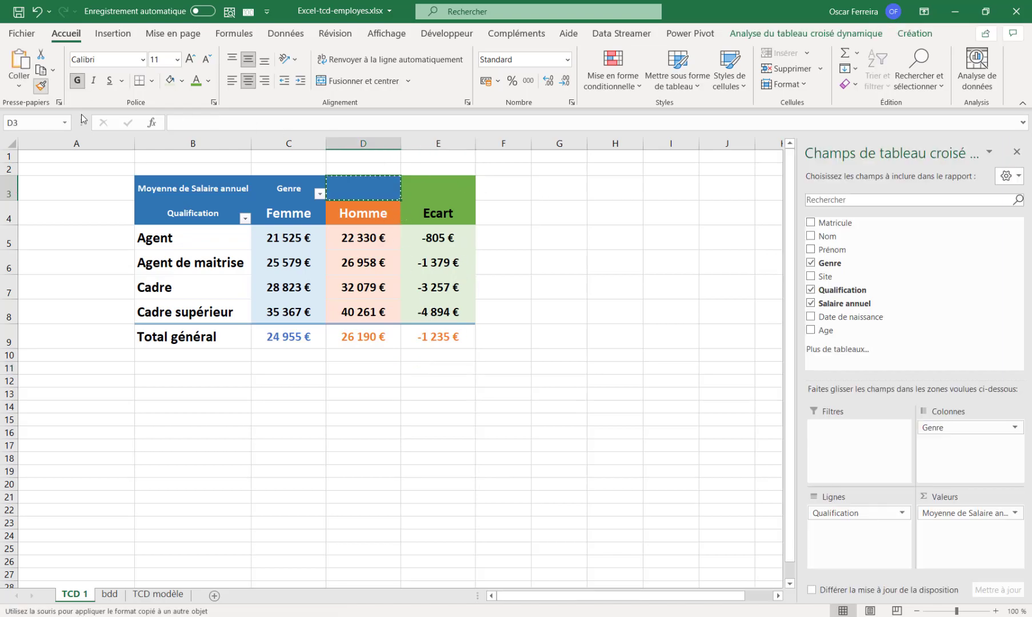
{"action": "left_click", "coordinate": [432, 192]}
{"action": "left_click", "coordinate": [512, 237]}
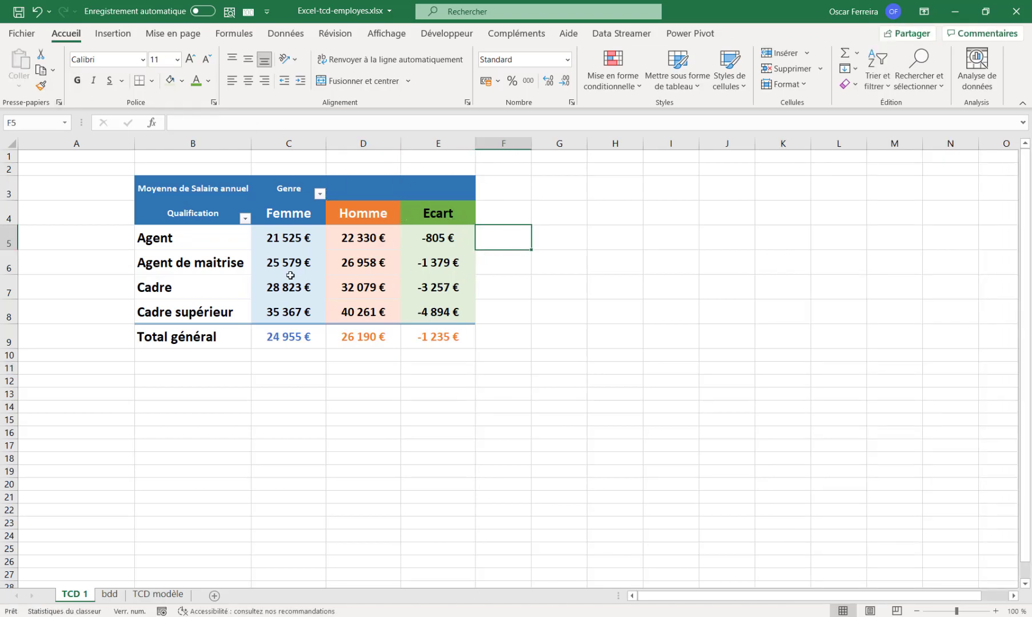
Step: Set the font of the Femme salaries in C5:C8 to blue and of the Homme salaries in D5:D8 to orange
{"action": "left_click_drag", "start_coordinate": [288, 238], "coordinate": [286, 308]}
{"action": "left_click", "coordinate": [208, 80]}
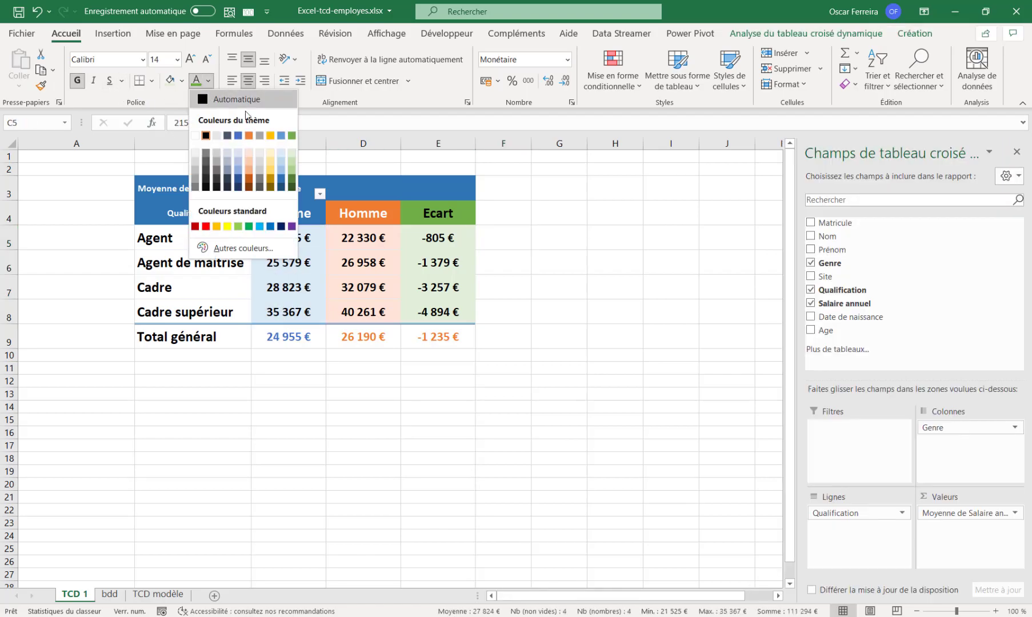
{"action": "left_click", "coordinate": [244, 133]}
{"action": "left_click_drag", "start_coordinate": [357, 239], "coordinate": [353, 305]}
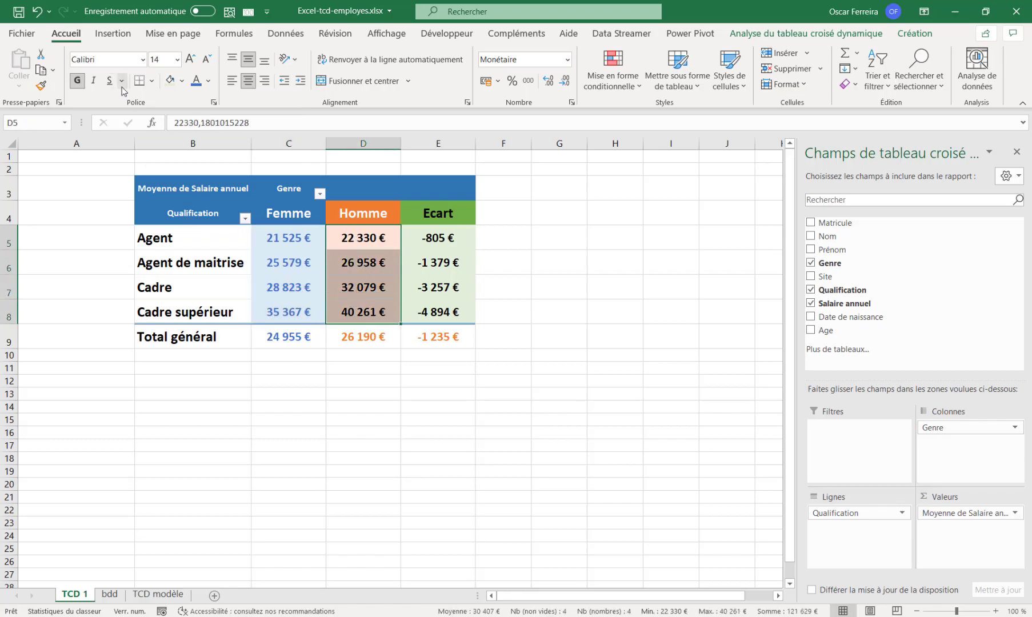
{"action": "left_click", "coordinate": [208, 84]}
{"action": "left_click", "coordinate": [255, 135]}
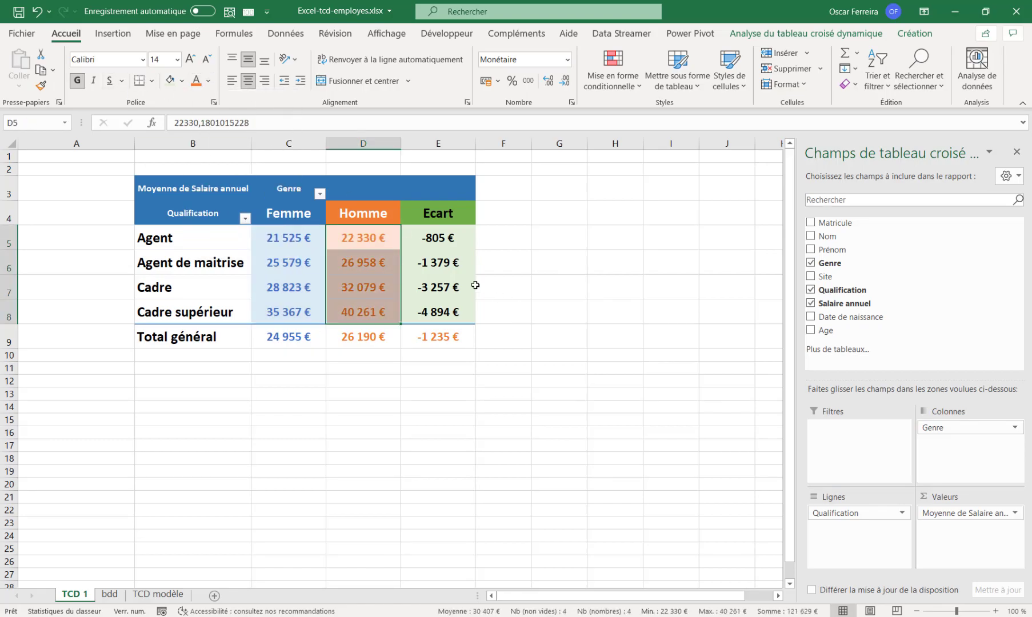
Step: Set the font of the Ecart values and total in E5:E9 to green
{"action": "left_click_drag", "start_coordinate": [443, 234], "coordinate": [435, 331]}
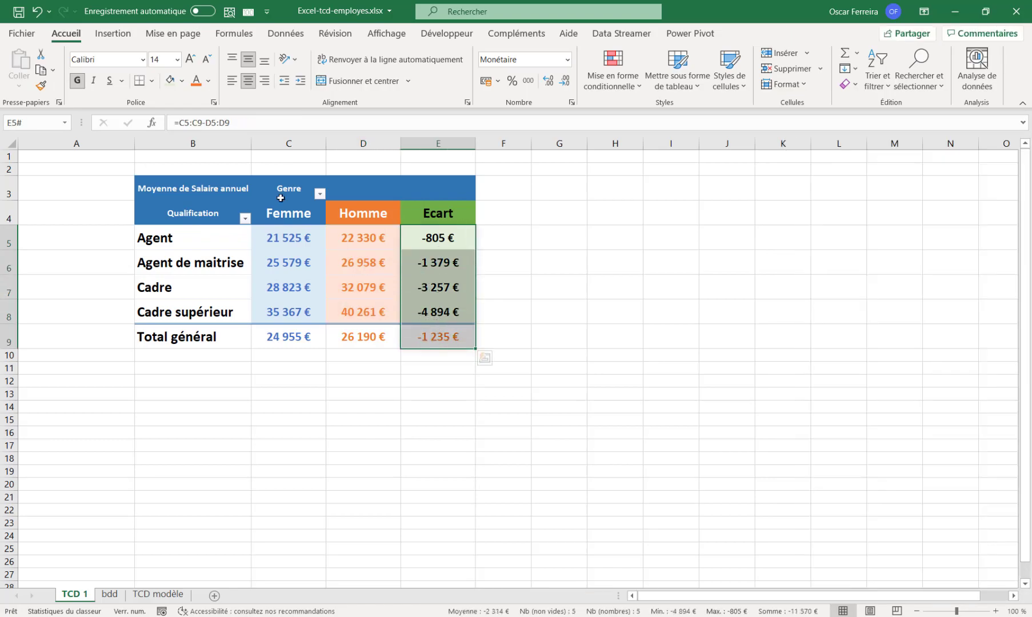
{"action": "left_click", "coordinate": [208, 80]}
{"action": "left_click", "coordinate": [297, 136]}
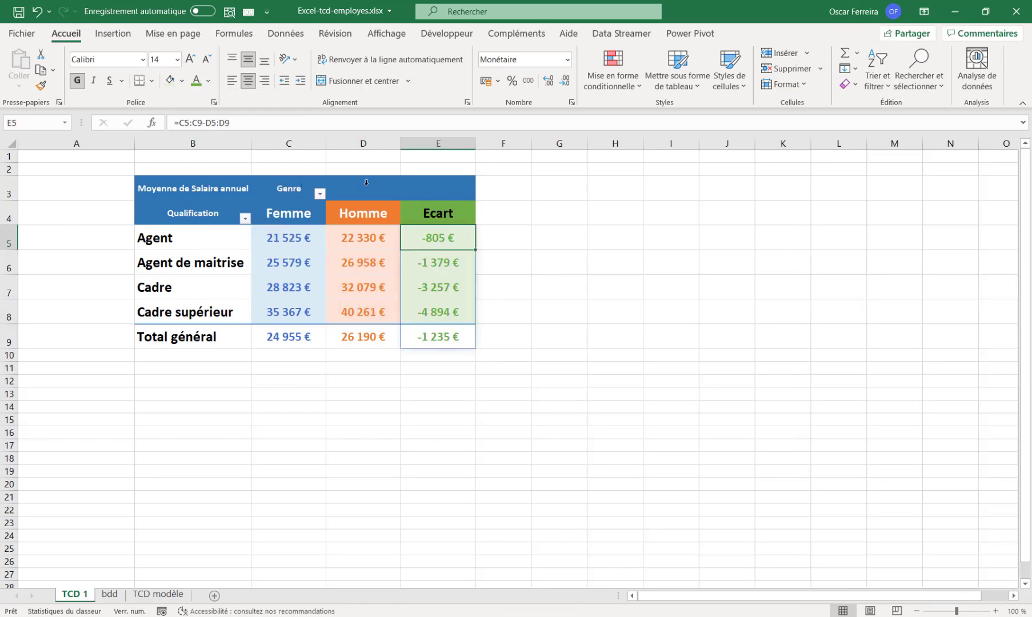
Step: Check the label colours on the TCD modèle sheet and fill the Total général label in B9 on TCD 1 with light blue
{"action": "left_click", "coordinate": [182, 594]}
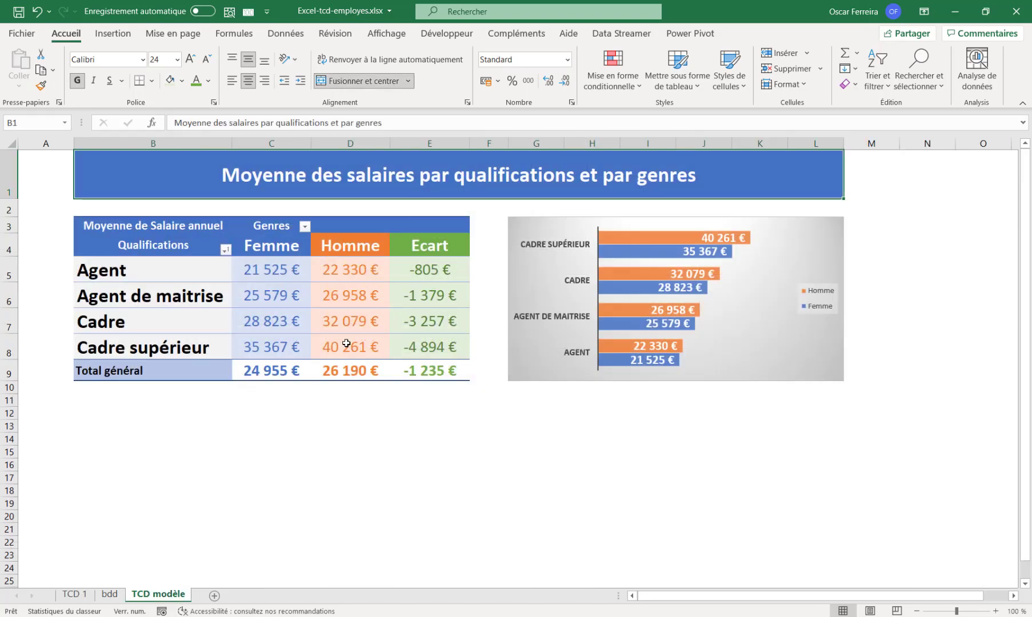
{"action": "left_click", "coordinate": [80, 597]}
{"action": "left_click", "coordinate": [169, 327]}
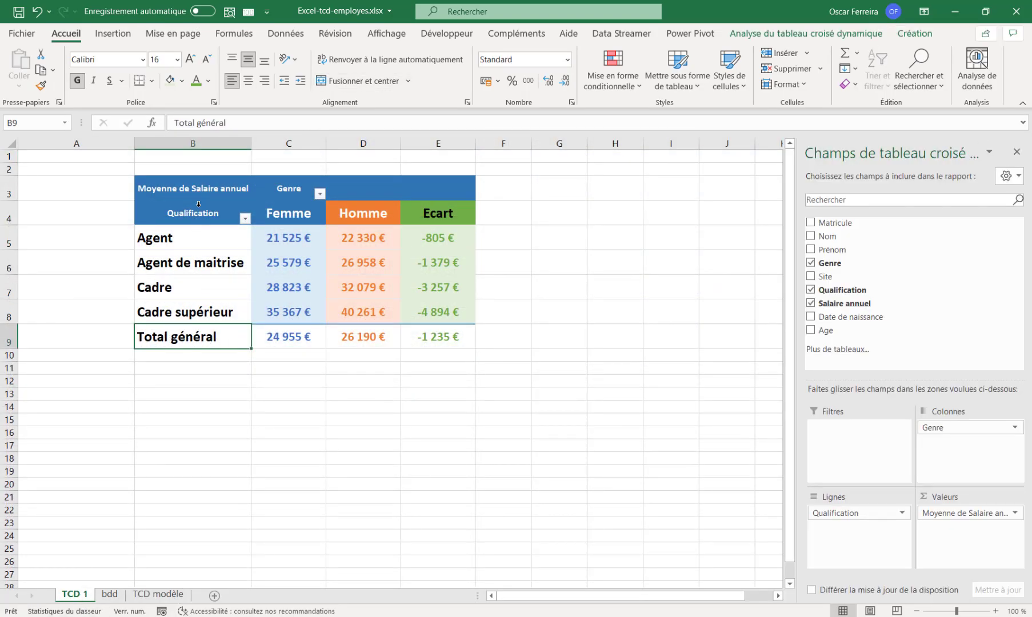
{"action": "left_click", "coordinate": [181, 81]}
{"action": "left_click", "coordinate": [182, 240]}
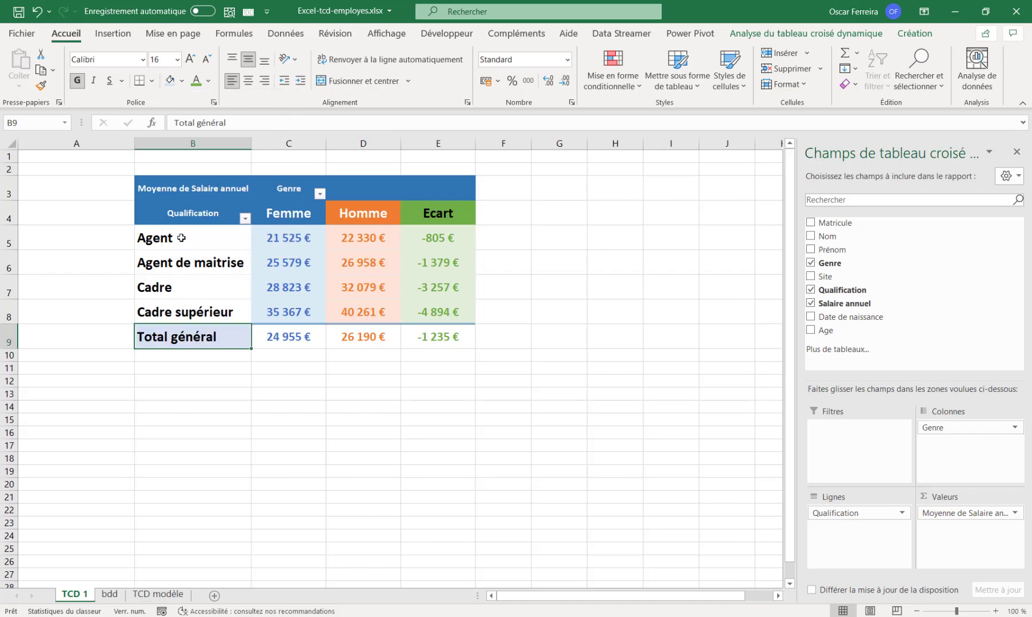
Step: Fill the qualification labels in B5:B8 with a very light grey
{"action": "left_click_drag", "start_coordinate": [182, 241], "coordinate": [146, 309]}
{"action": "left_click", "coordinate": [182, 80]}
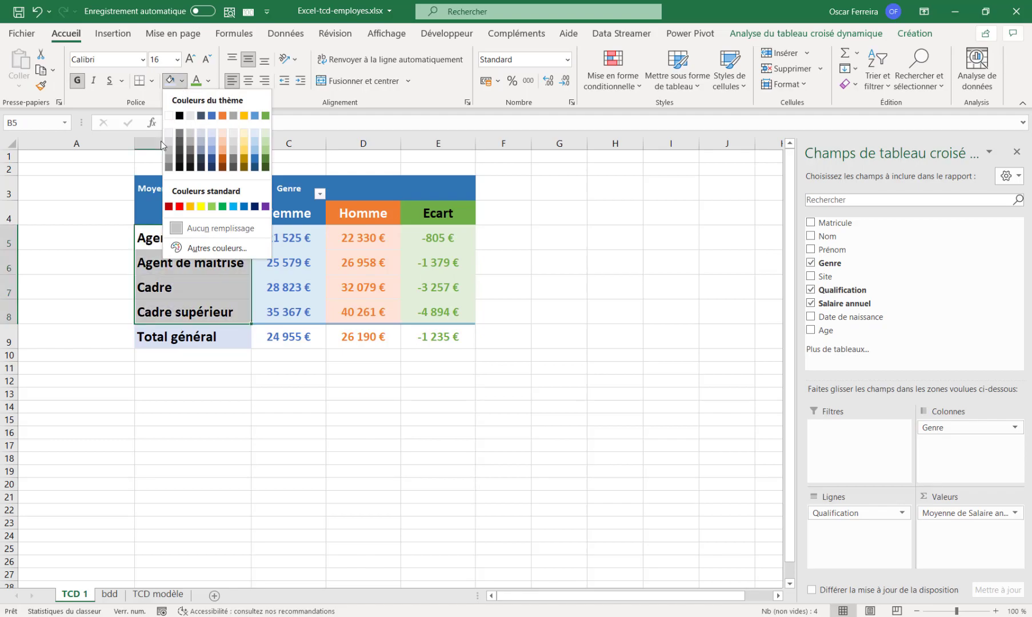
{"action": "left_click", "coordinate": [153, 121]}
{"action": "left_click", "coordinate": [372, 287]}
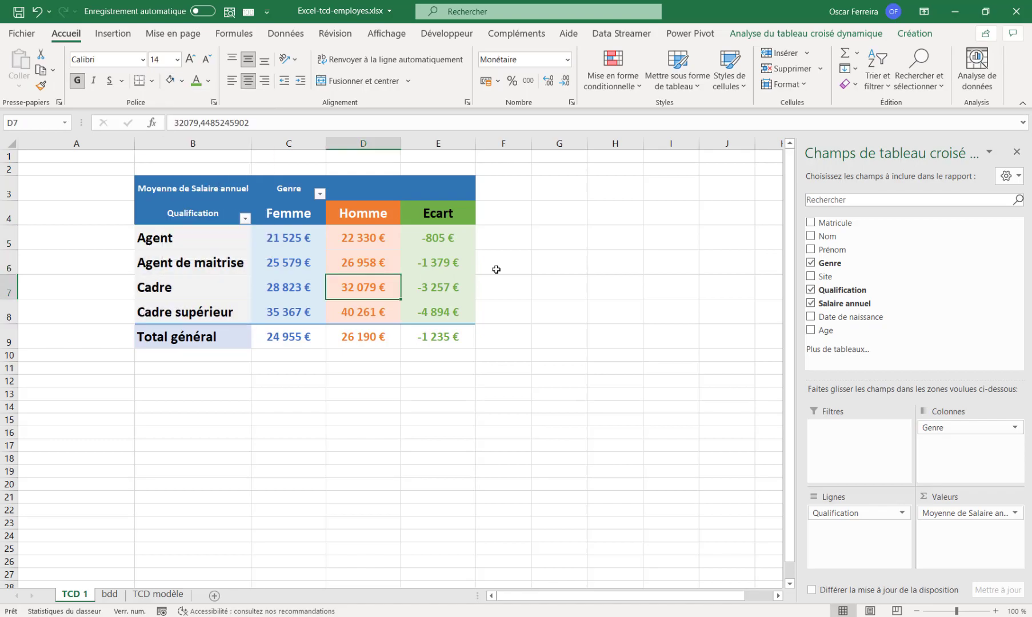
Step: Examine the bar chart on the TCD modèle sheet and return to a Femme salary cell in the TCD 1 pivot table
{"action": "left_click", "coordinate": [171, 596]}
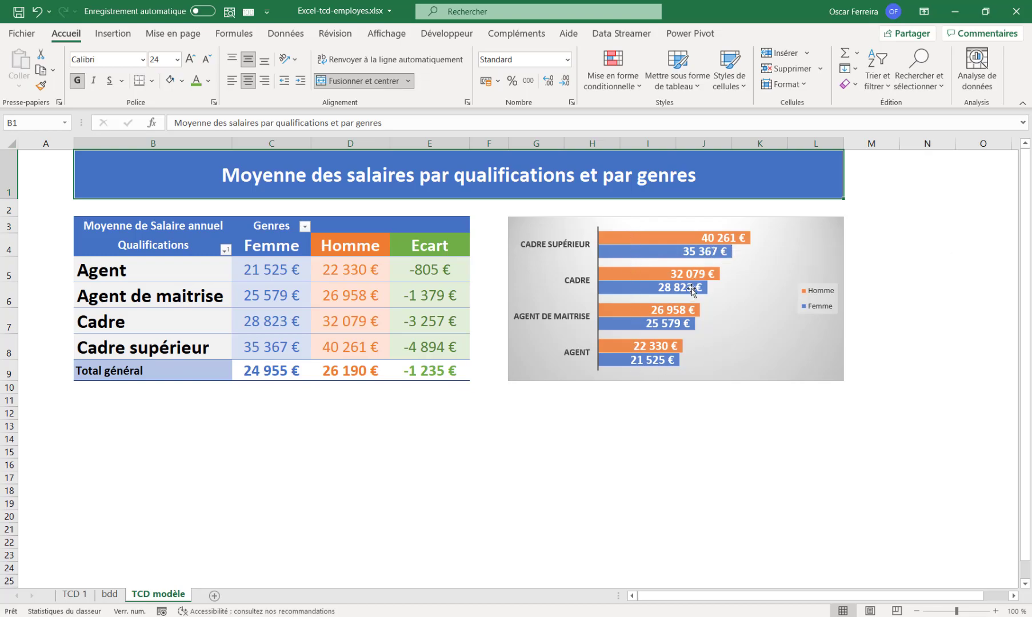
{"action": "left_click", "coordinate": [74, 595]}
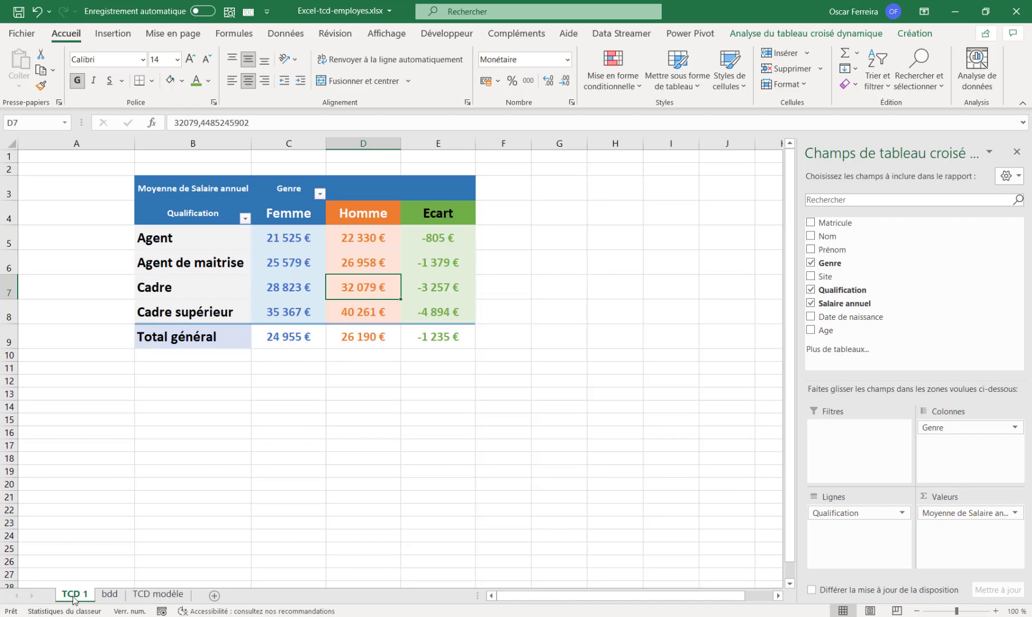
{"action": "left_click", "coordinate": [290, 260]}
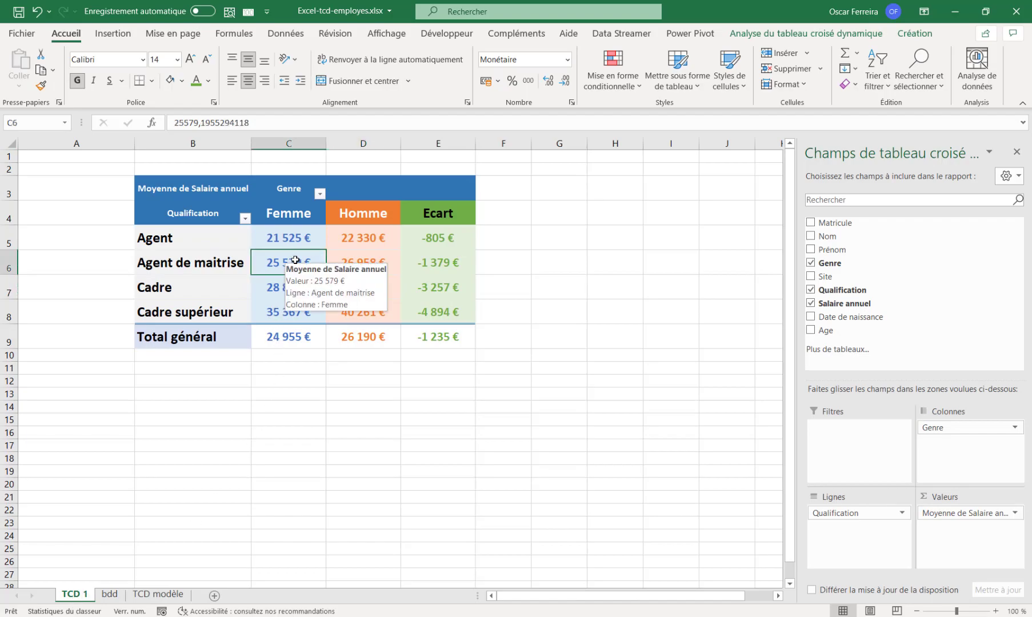
Step: Insert a clustered bar (Barres groupées) pivot chart from the salary pivot table
{"action": "left_click", "coordinate": [805, 33]}
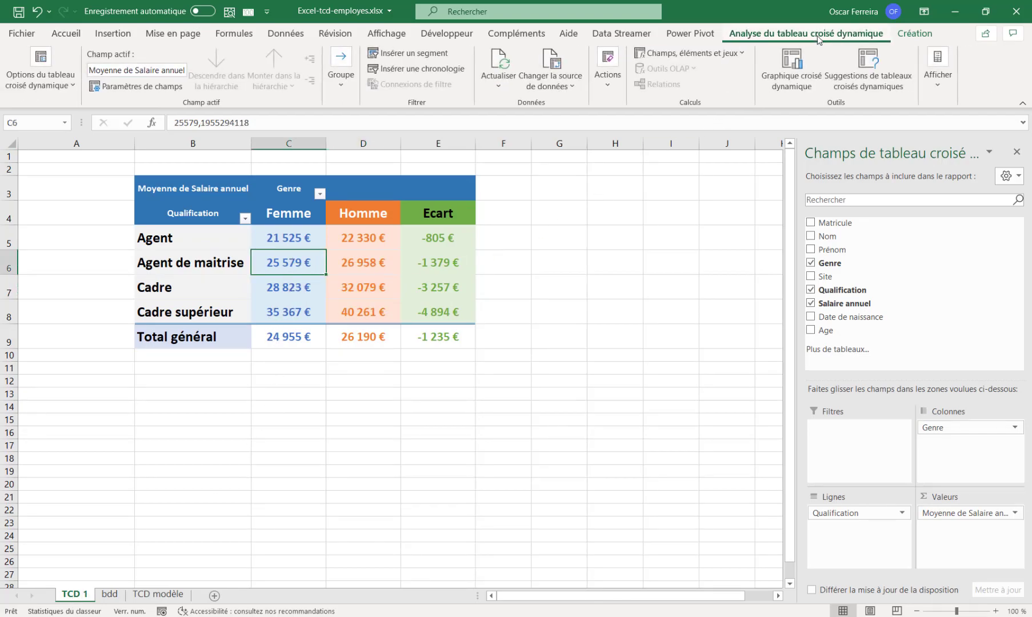
{"action": "left_click", "coordinate": [794, 64]}
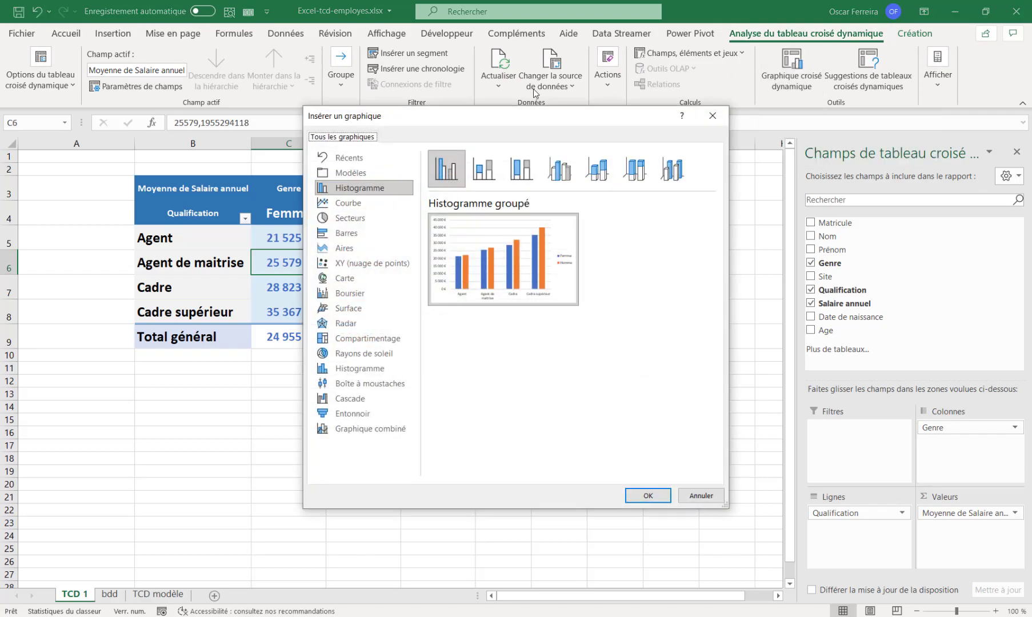
{"action": "left_click", "coordinate": [346, 233]}
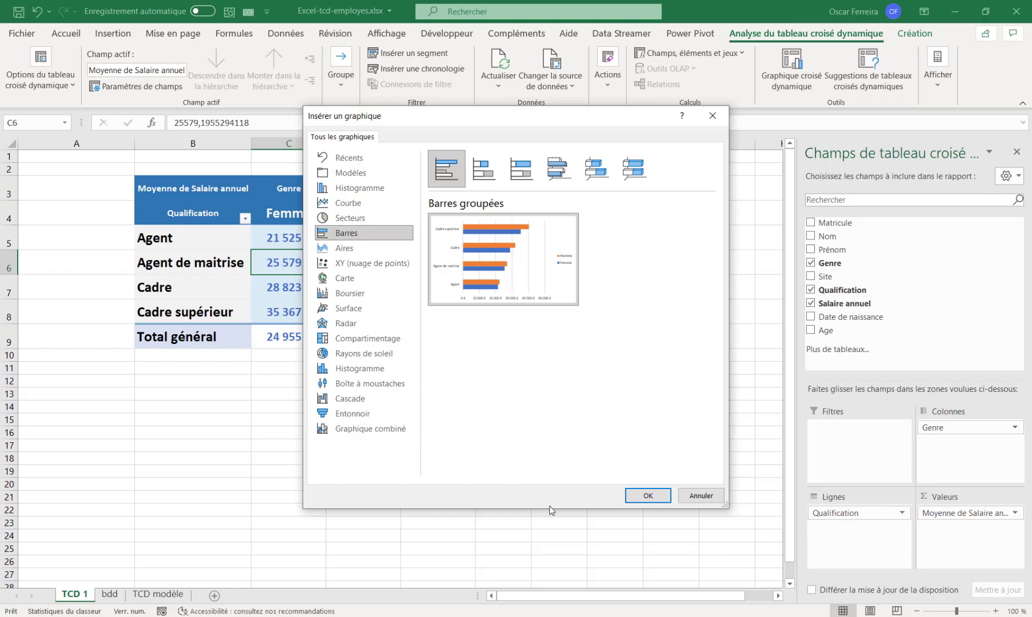
{"action": "left_click", "coordinate": [644, 495]}
Step: Place the chart to the right of the pivot table, starting at G3, and narrow column F between them
{"action": "left_click_drag", "start_coordinate": [372, 274], "coordinate": [638, 232]}
{"action": "left_click_drag", "start_coordinate": [554, 231], "coordinate": [581, 176]}
{"action": "left_click_drag", "start_coordinate": [531, 144], "coordinate": [498, 144]}
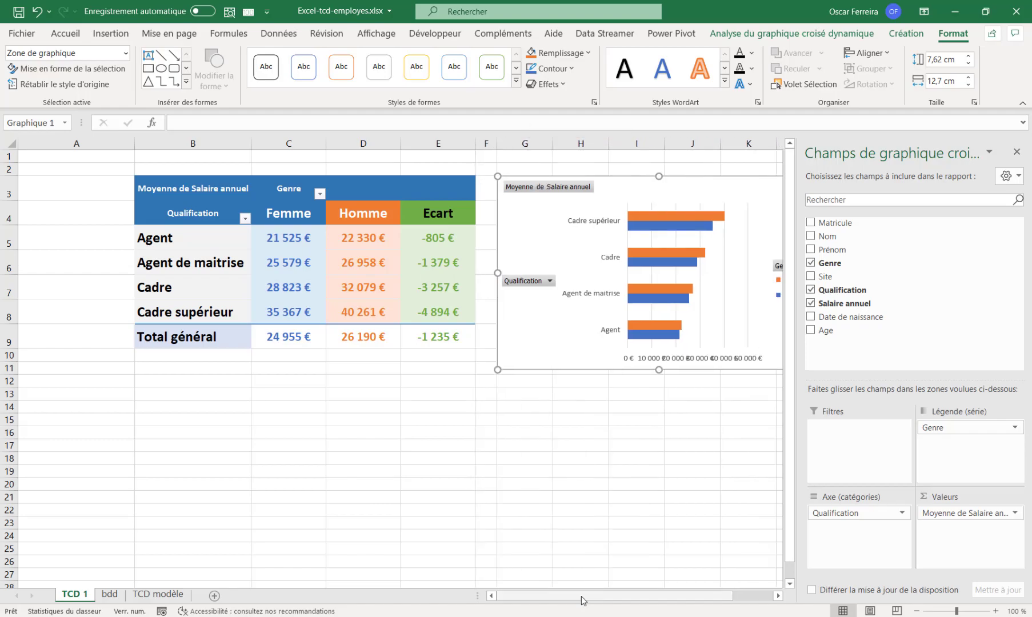
{"action": "scroll", "coordinate": [581, 600], "scroll_direction": "right", "scroll_amount": 3}
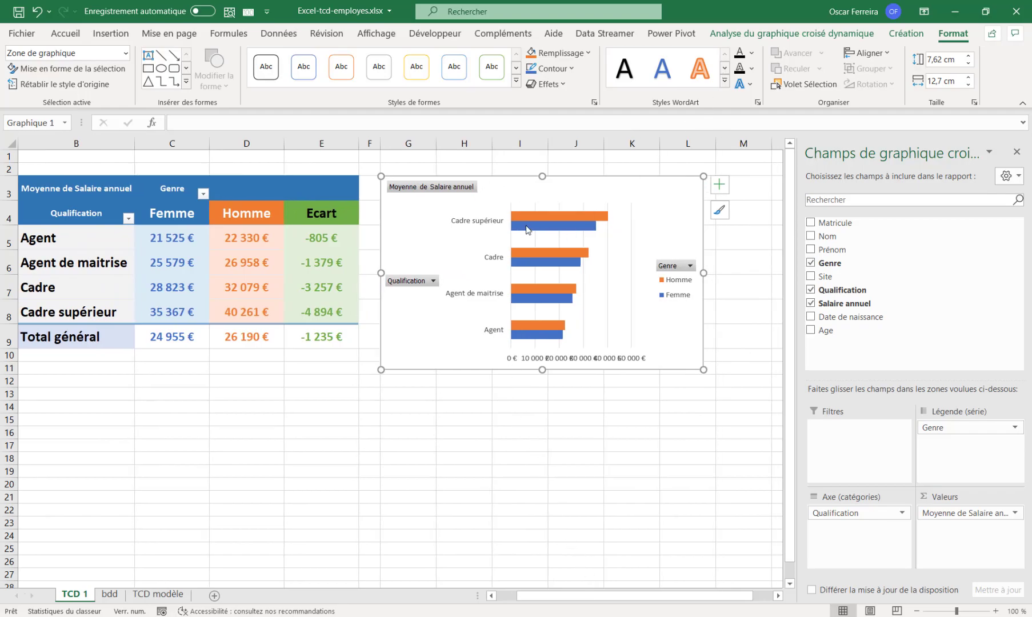
Step: Apply the grey gradient chart style with data labels to the chart and hide all its field buttons
{"action": "left_click", "coordinate": [906, 35]}
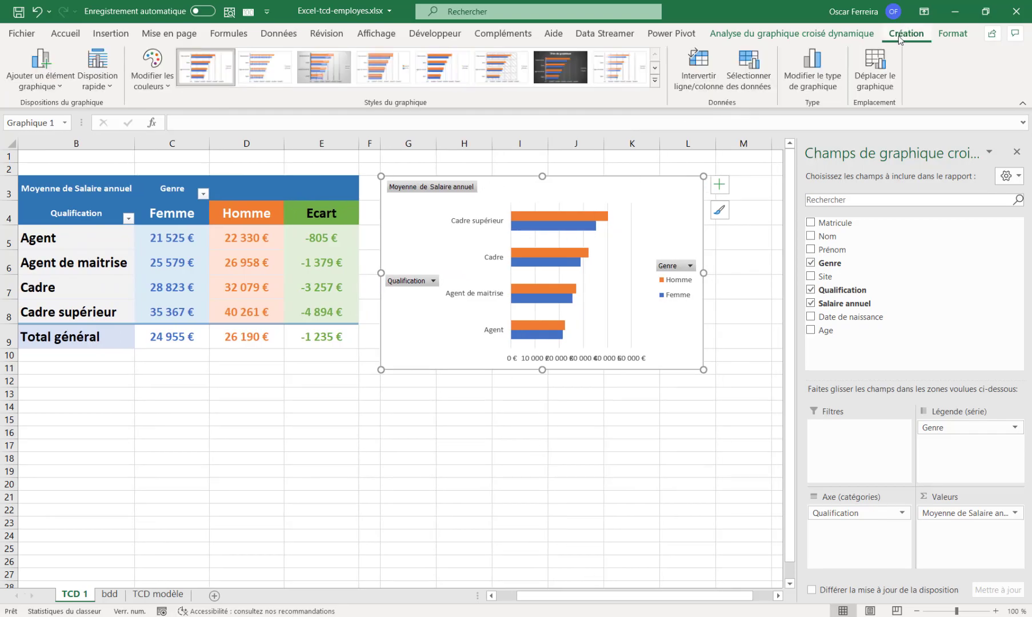
{"action": "left_click", "coordinate": [324, 70]}
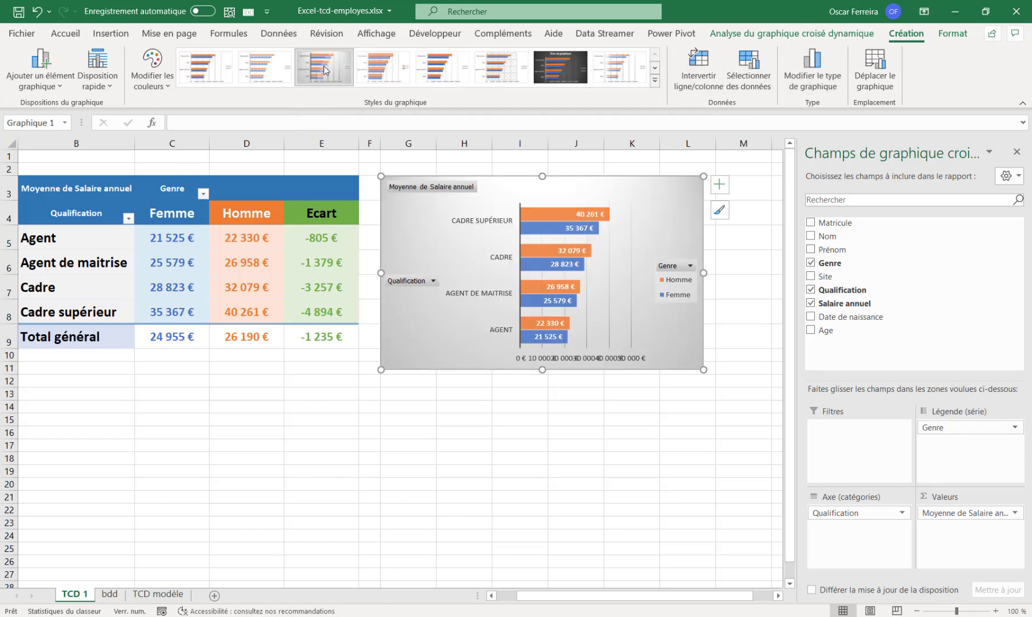
{"action": "right_click", "coordinate": [411, 188]}
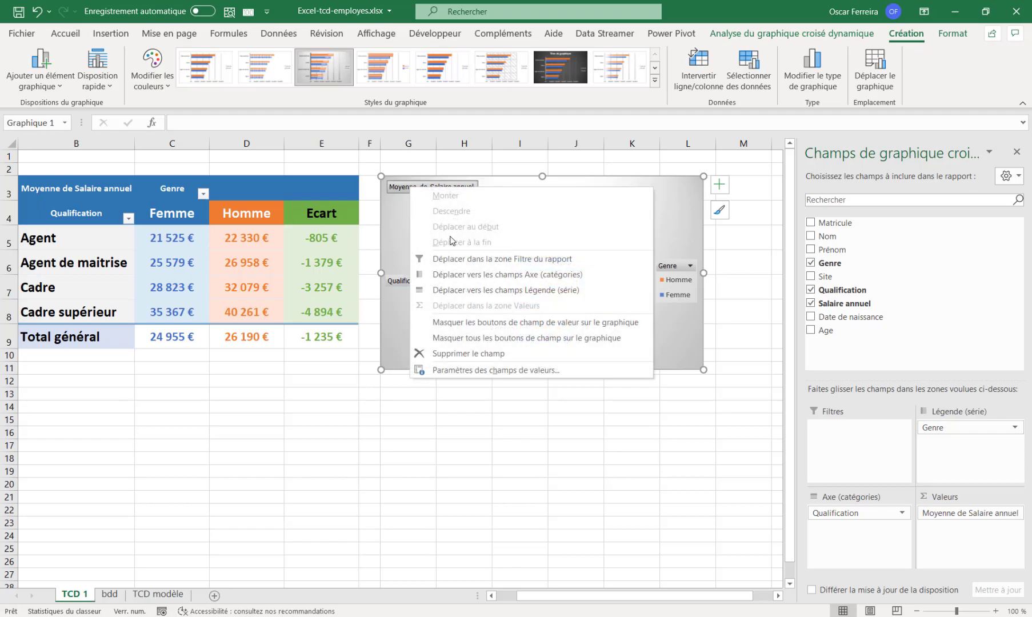
{"action": "left_click", "coordinate": [563, 342]}
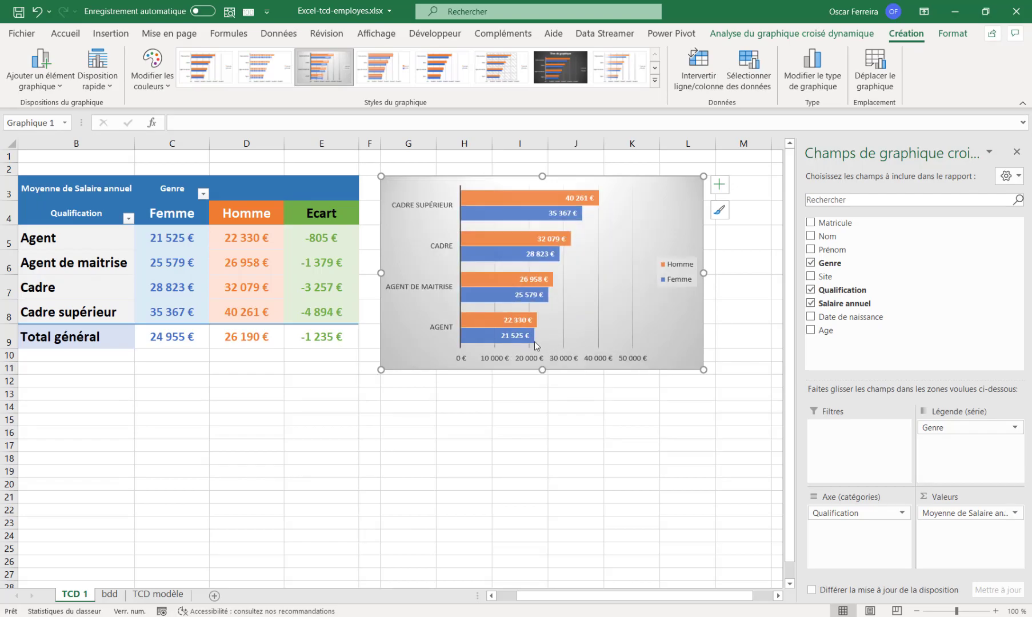
Step: Delete the salary value axis and the vertical gridlines from the chart
{"action": "left_click", "coordinate": [495, 363]}
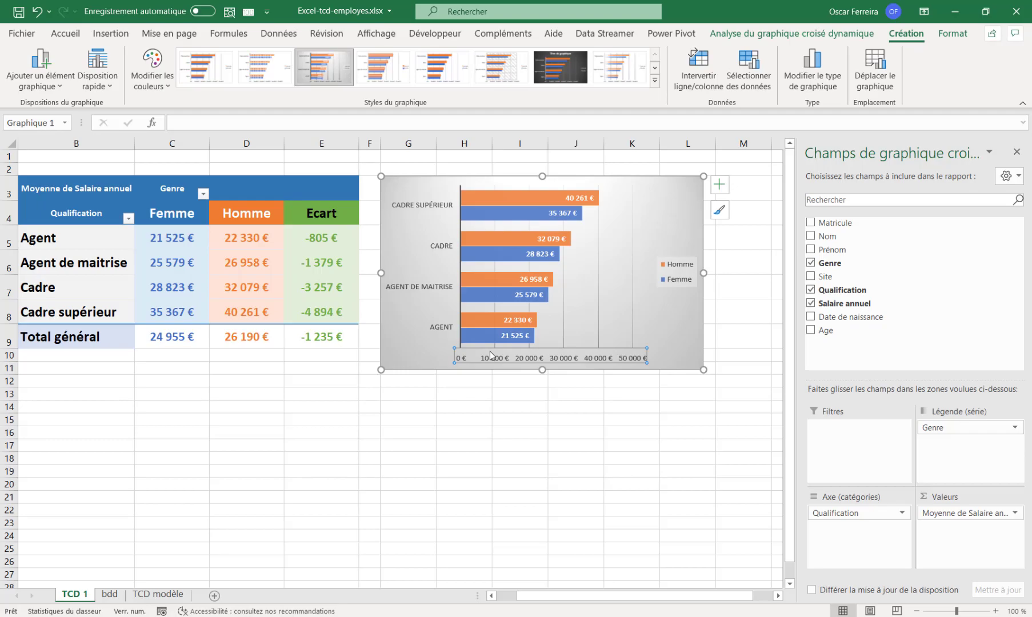
{"action": "key", "text": "Delete"}
{"action": "left_click", "coordinate": [648, 229]}
{"action": "key", "text": "Escape"}
{"action": "left_click", "coordinate": [610, 236]}
{"action": "key", "text": "Delete"}
Step: Make the chart's qualification axis labels bold and enlarge their font by three sizes
{"action": "left_click", "coordinate": [402, 211]}
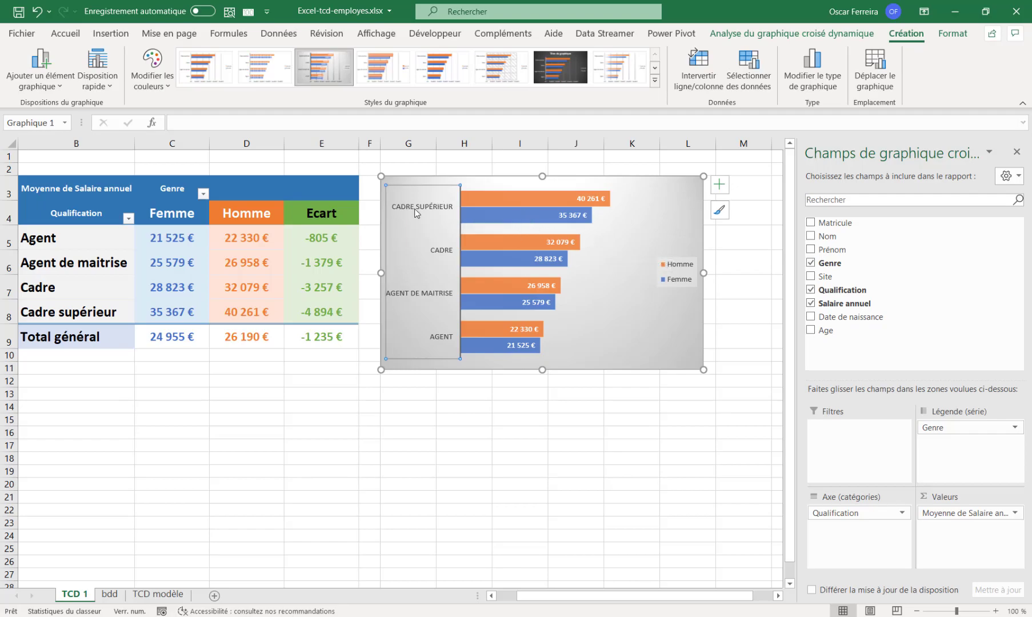
{"action": "left_click", "coordinate": [67, 36]}
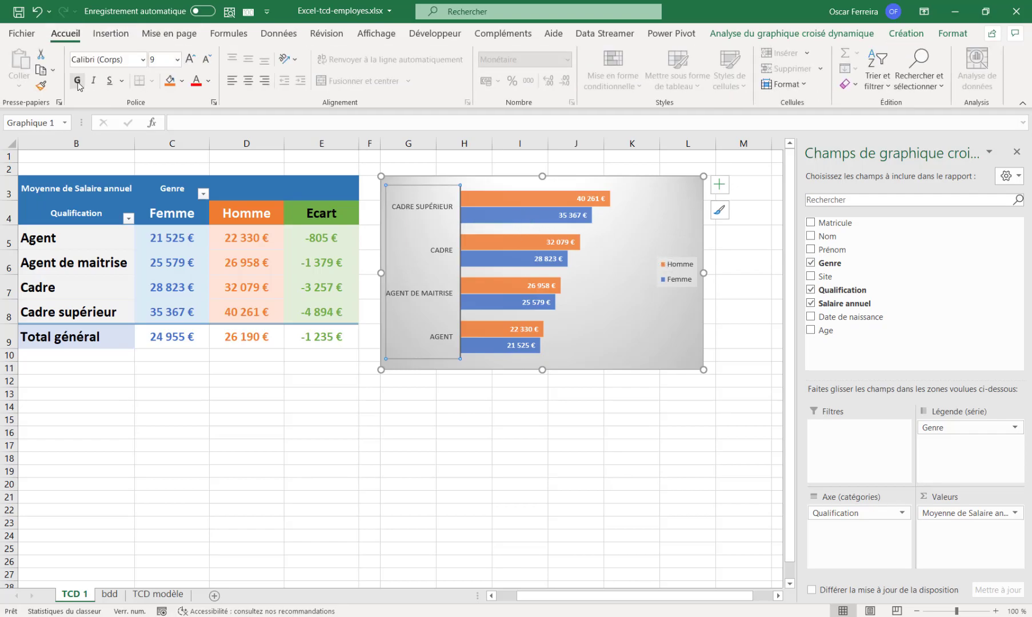
{"action": "left_click", "coordinate": [78, 80]}
{"action": "left_click", "coordinate": [191, 59]}
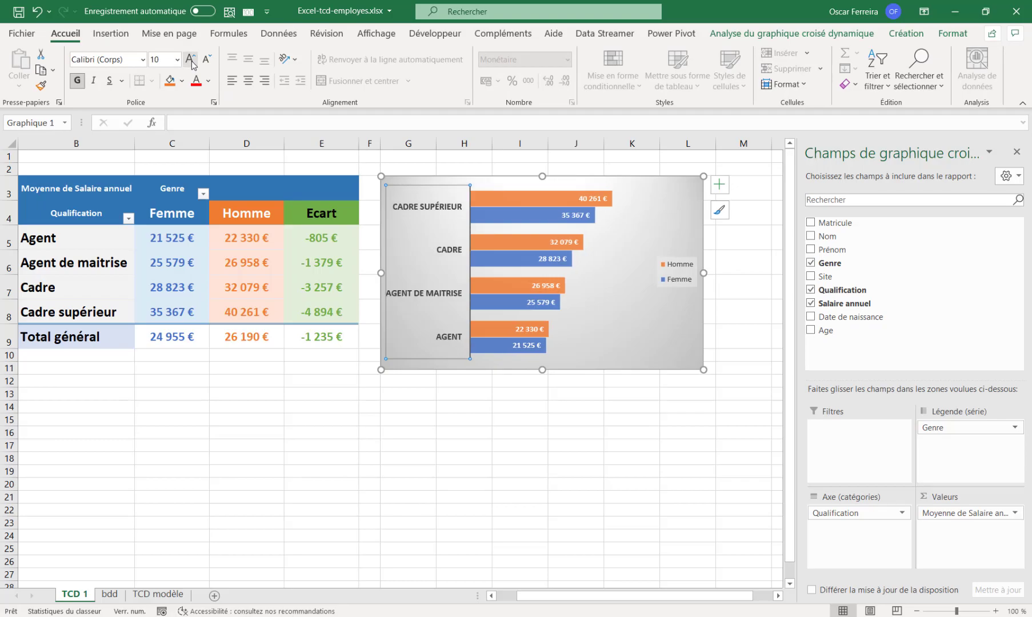
{"action": "left_click", "coordinate": [190, 58]}
{"action": "left_click", "coordinate": [190, 59]}
{"action": "left_click", "coordinate": [451, 419]}
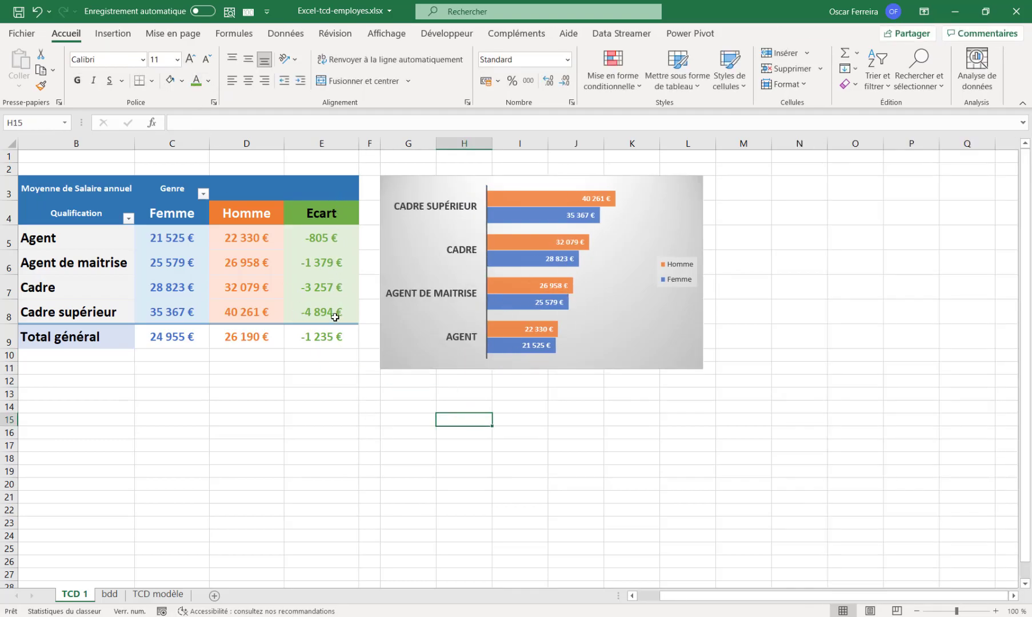
Step: Resize the chart so its lower edge aligns with the pivot table's last row and its width ends at column K
{"action": "left_click", "coordinate": [602, 353]}
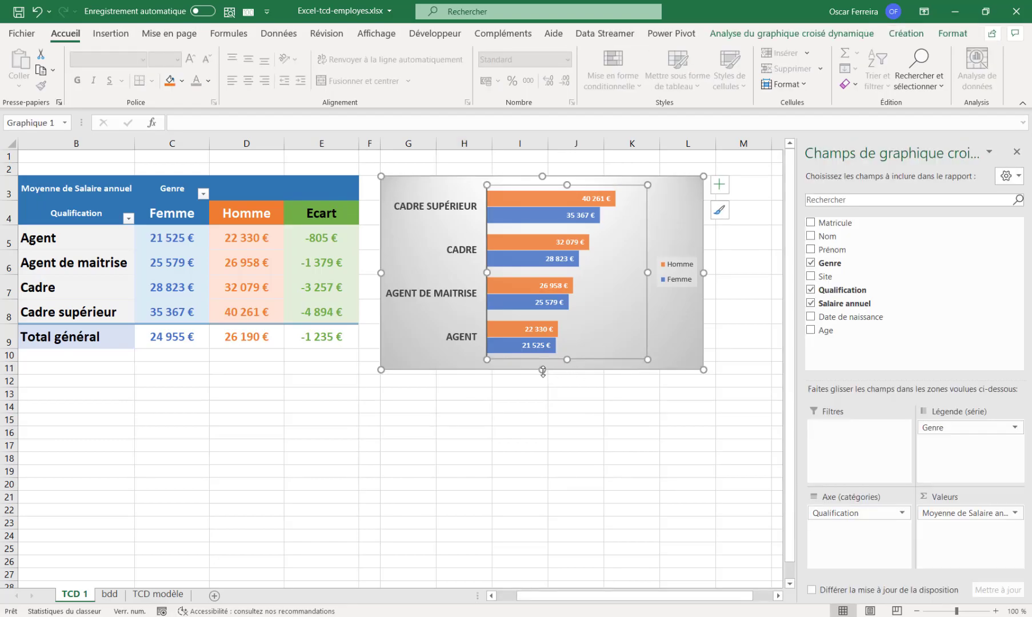
{"action": "left_click_drag", "start_coordinate": [543, 371], "coordinate": [542, 349]}
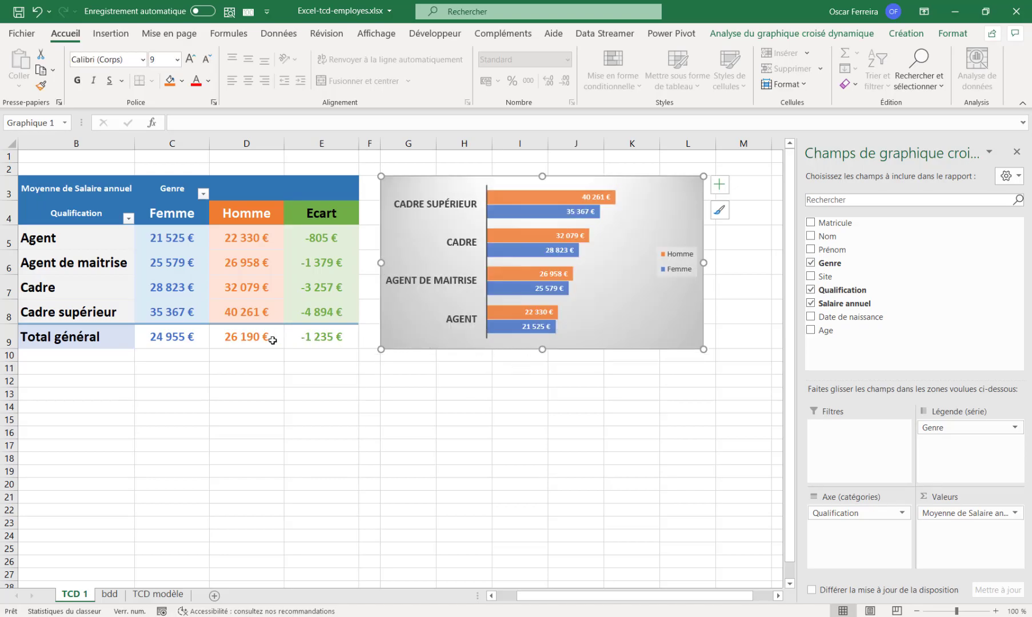
{"action": "left_click", "coordinate": [462, 379]}
{"action": "left_click", "coordinate": [702, 271]}
{"action": "left_click_drag", "start_coordinate": [704, 263], "coordinate": [660, 264]}
{"action": "left_click", "coordinate": [408, 380]}
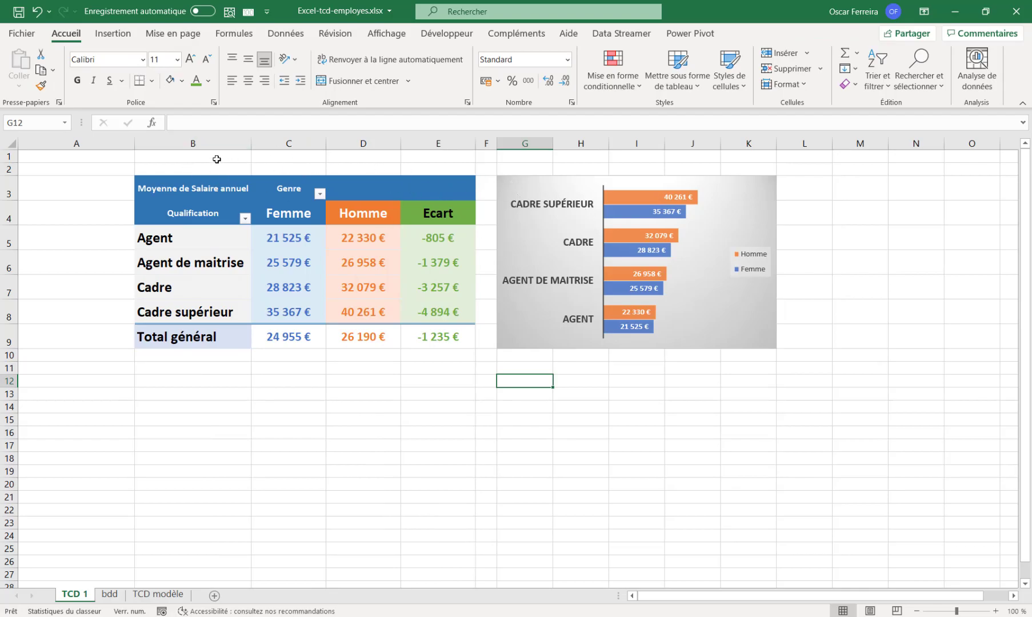
Step: Enter the title "Moyenne des salaires par qualifications et par genres" in B1 and merge and centre it across B1:K1
{"action": "left_click", "coordinate": [190, 158]}
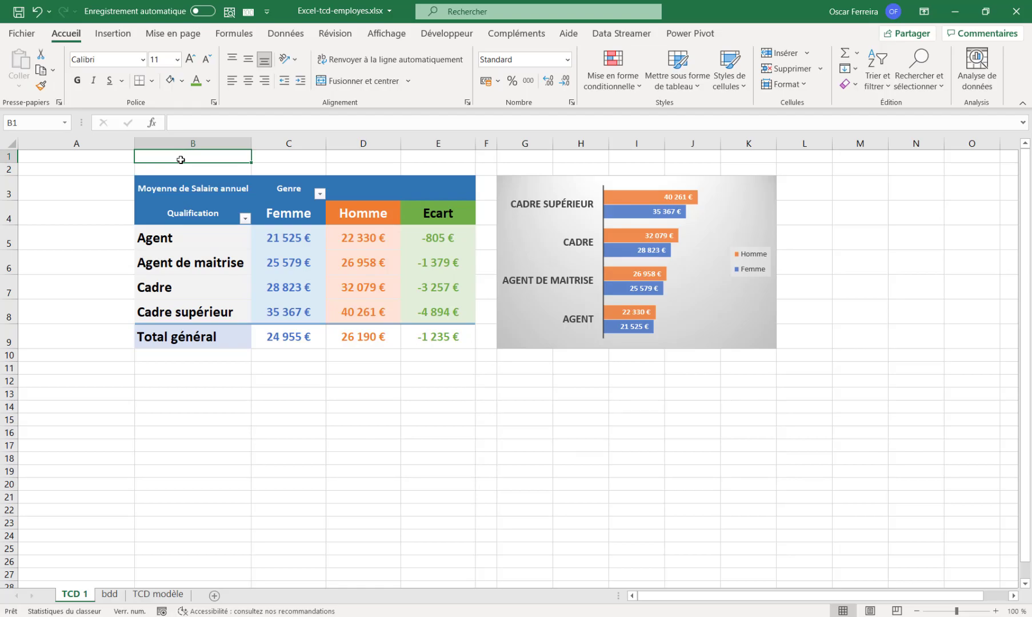
{"action": "type", "text": "Moyenne des salaires par qualifications et par genres"}
{"action": "left_click_drag", "start_coordinate": [193, 156], "coordinate": [745, 157]}
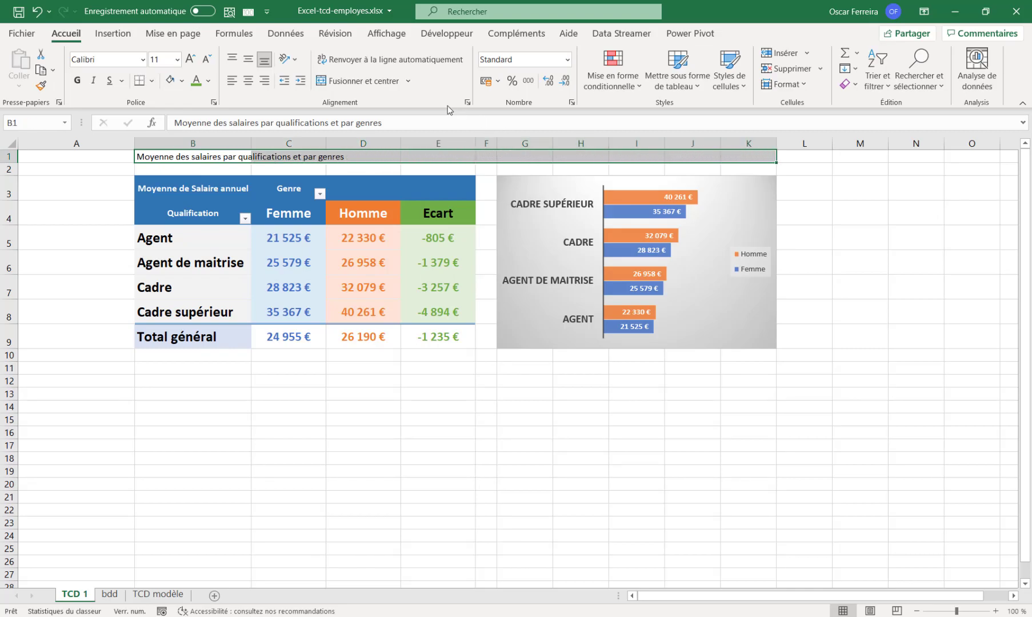
{"action": "left_click", "coordinate": [345, 83]}
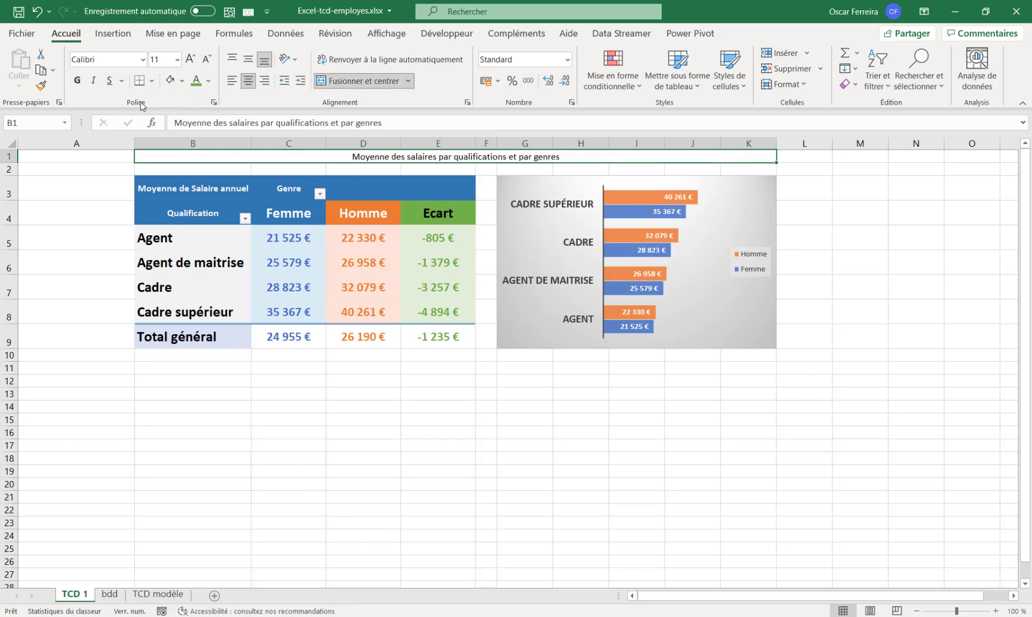
Step: Format the title in bold at size 20 and centre it vertically in a taller row 1
{"action": "left_click", "coordinate": [77, 82]}
{"action": "left_click", "coordinate": [190, 60]}
{"action": "left_click", "coordinate": [189, 59]}
{"action": "left_click", "coordinate": [190, 59]}
{"action": "left_click", "coordinate": [189, 59]}
{"action": "left_click", "coordinate": [190, 59]}
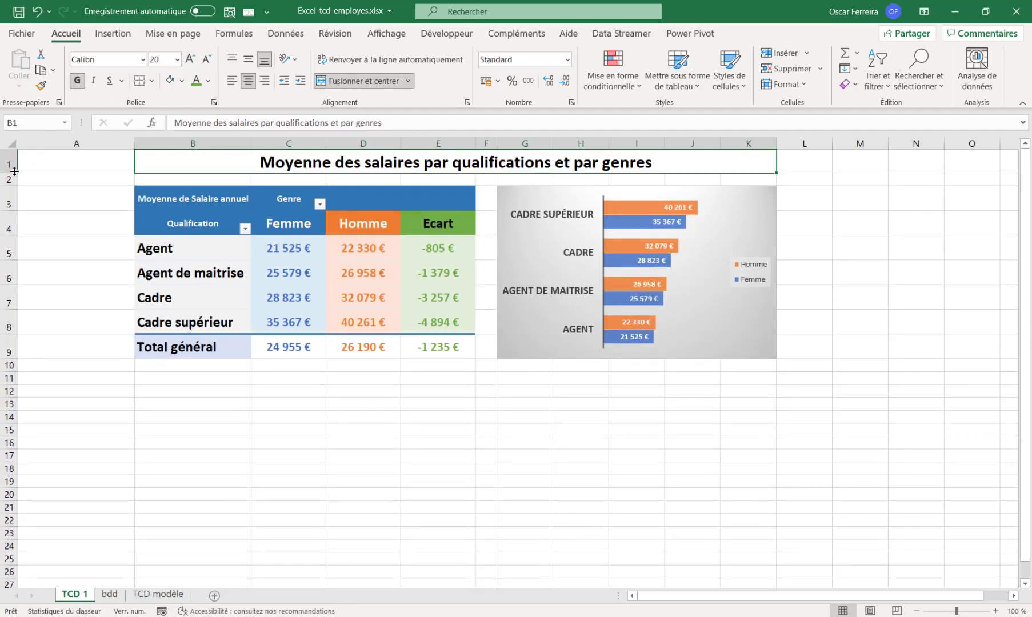
{"action": "left_click_drag", "start_coordinate": [12, 172], "coordinate": [12, 192]}
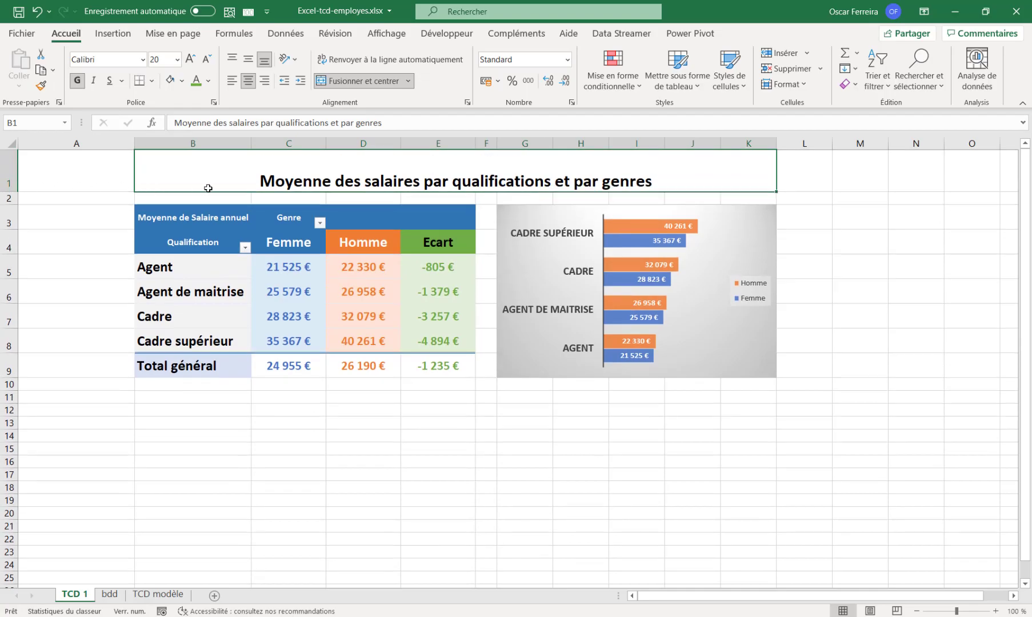
{"action": "left_click", "coordinate": [248, 59]}
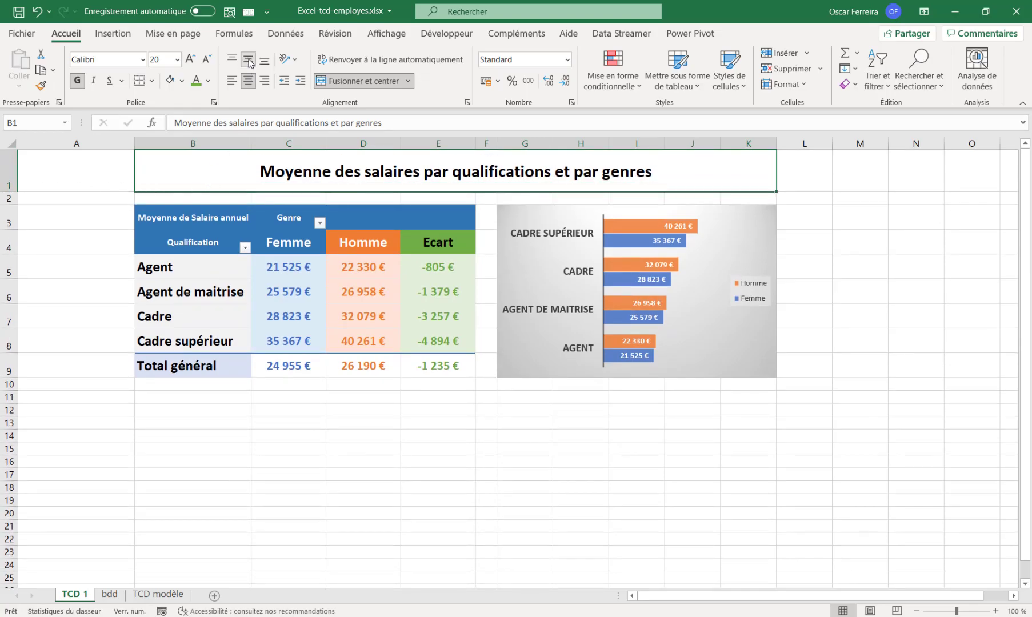
Step: Fill the title cell with the blue theme colour and make its text white and two font sizes larger
{"action": "left_click", "coordinate": [181, 81]}
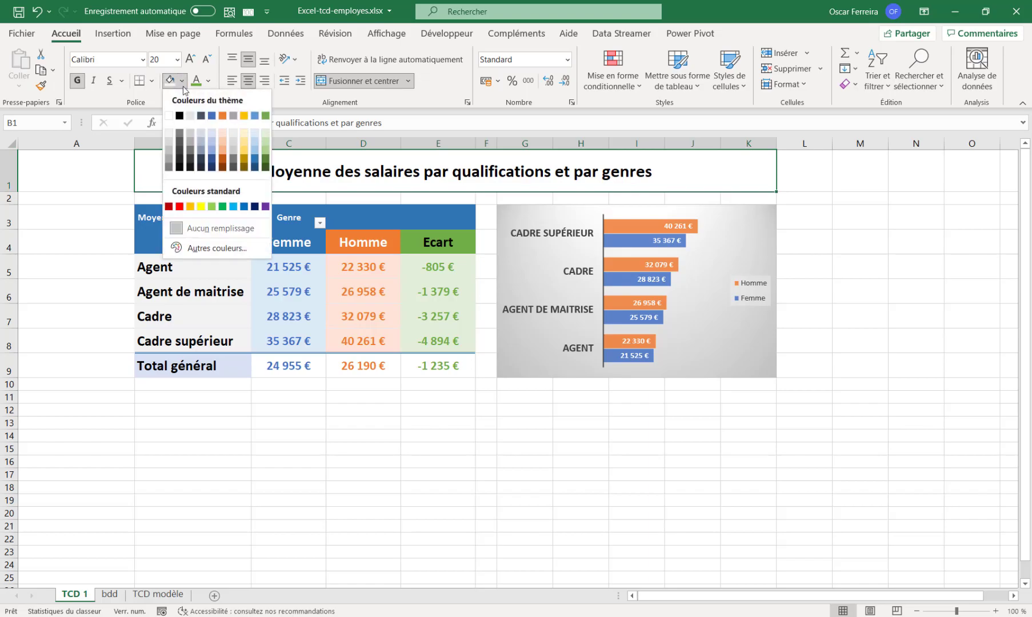
{"action": "left_click", "coordinate": [210, 116]}
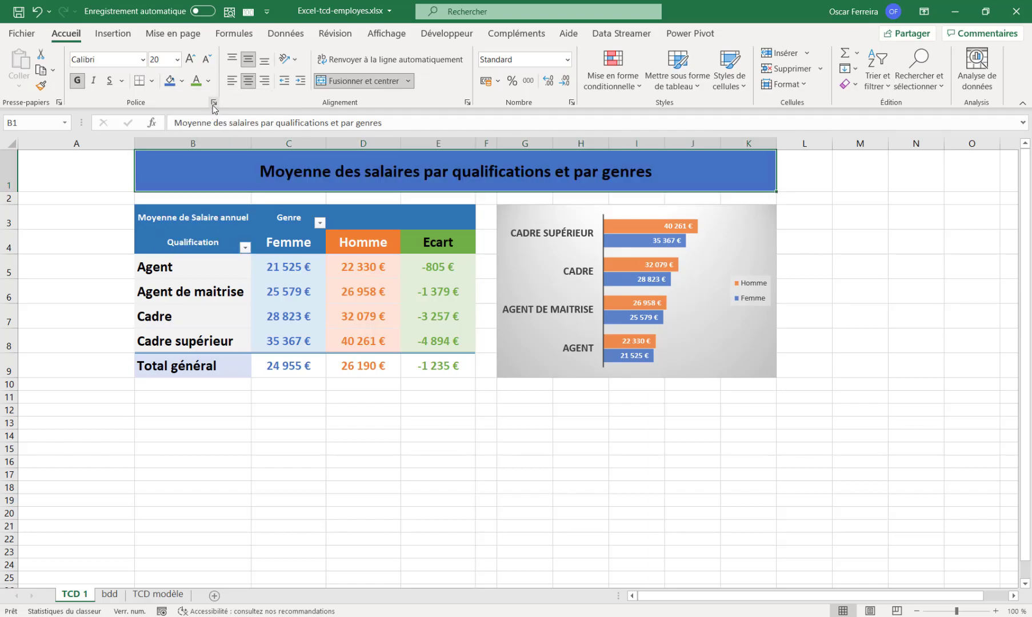
{"action": "left_click", "coordinate": [208, 80]}
{"action": "left_click", "coordinate": [194, 139]}
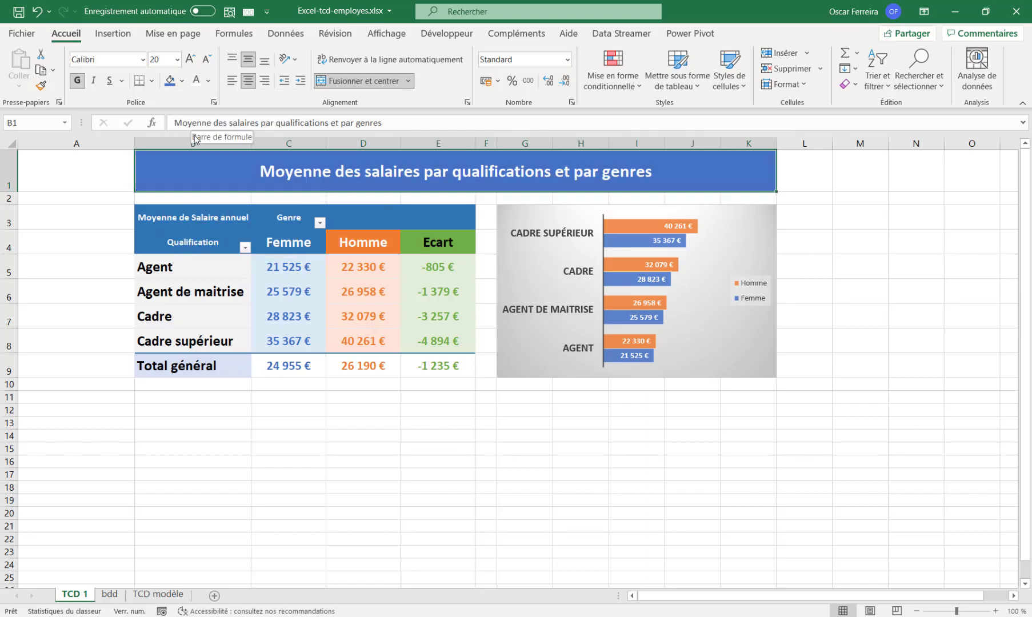
{"action": "left_click", "coordinate": [190, 58]}
{"action": "left_click", "coordinate": [191, 59]}
{"action": "left_click", "coordinate": [334, 421]}
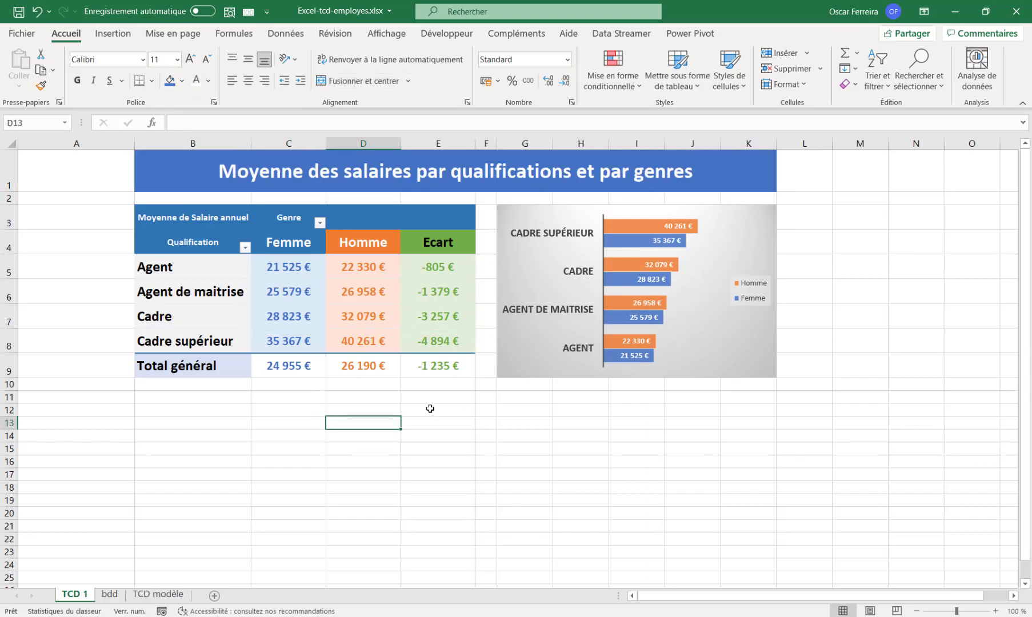
Step: Hide the gridlines on the TCD 1 sheet and select the title cell
{"action": "left_click", "coordinate": [387, 34]}
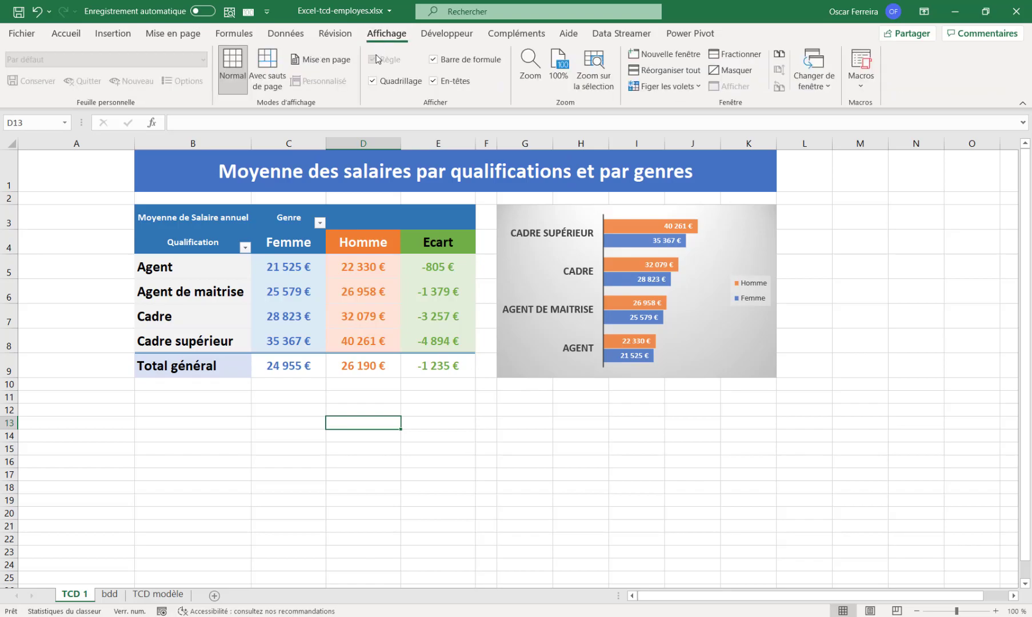
{"action": "left_click", "coordinate": [372, 80]}
{"action": "left_click", "coordinate": [419, 419]}
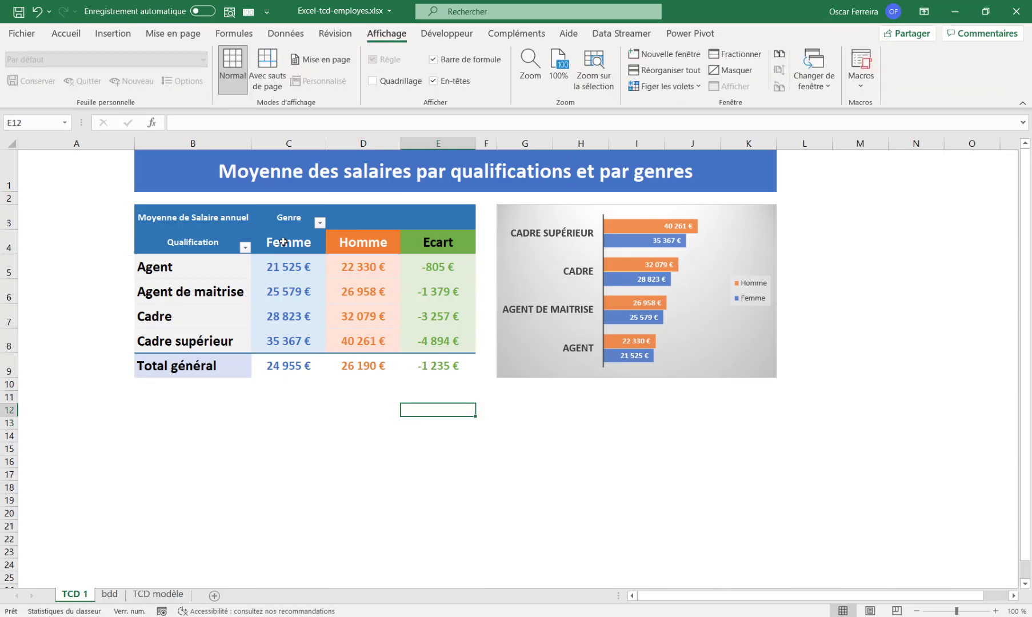
{"action": "left_click", "coordinate": [266, 182]}
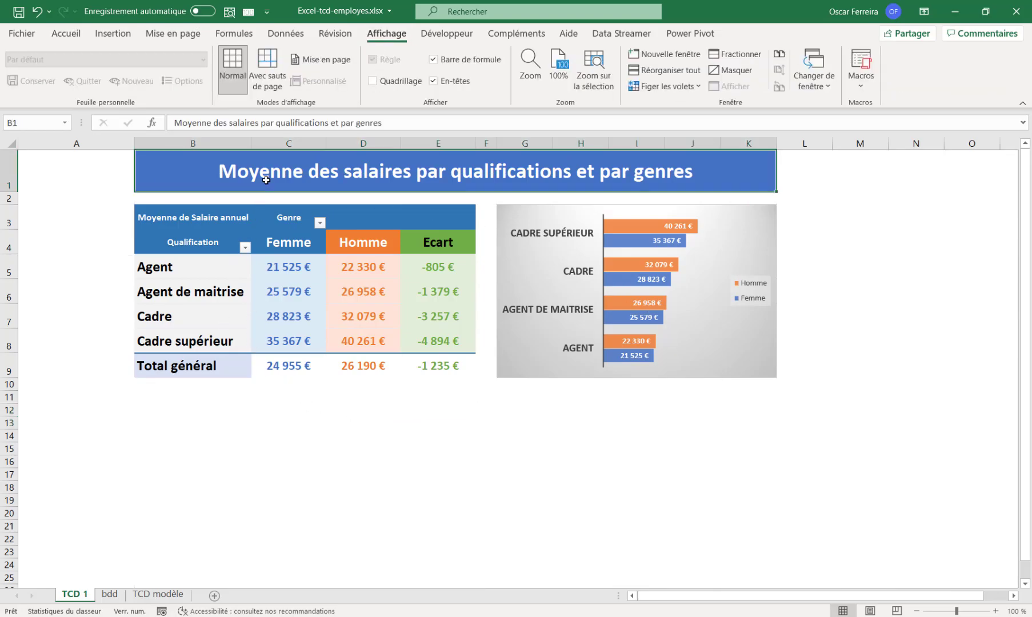